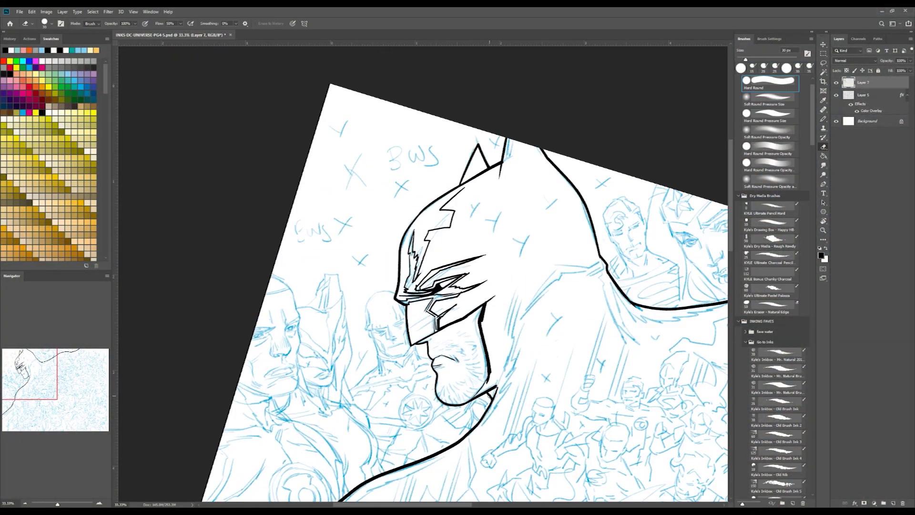
Step: Ink jagged brush strokes along the cowl's neck edge behind Batman's jaw on Layer 7
{"action": "key", "text": "b"}
{"action": "left_click_drag", "start_coordinate": [500, 308], "coordinate": [471, 360]}
{"action": "mouse_move", "coordinate": [524, 286]}
{"action": "left_mouse_down"}
{"action": "mouse_move", "coordinate": [495, 357]}
{"action": "mouse_move", "coordinate": [483, 355]}
{"action": "left_mouse_up"}
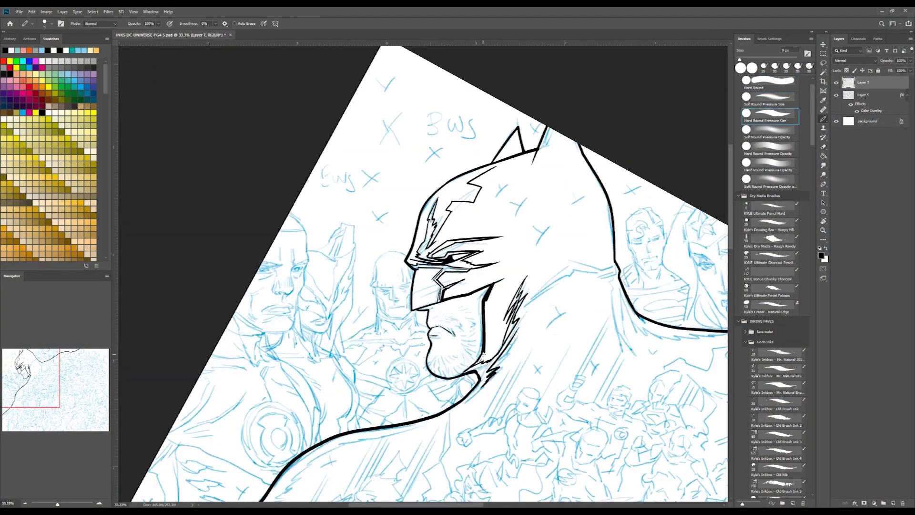
Step: Ink heavy black shadows over Batman's cowl, neck and shoulder line with a larger brush, leaving white highlight shapes
{"action": "key", "text": "ctrl+minus"}
{"action": "key", "text": "r"}
{"action": "key", "text": "bracketright"}
{"action": "key", "text": "bracketright"}
{"action": "left_click_drag", "start_coordinate": [409, 378], "coordinate": [266, 498]}
{"action": "mouse_move", "coordinate": [362, 252]}
{"action": "left_mouse_down"}
{"action": "mouse_move", "coordinate": [386, 423]}
{"action": "mouse_move", "coordinate": [561, 341]}
{"action": "mouse_move", "coordinate": [529, 384]}
{"action": "mouse_move", "coordinate": [386, 423]}
{"action": "left_mouse_up"}
{"action": "key", "text": "r"}
{"action": "left_click_drag", "start_coordinate": [298, 194], "coordinate": [371, 393]}
{"action": "key", "text": "Escape"}
{"action": "mouse_move", "coordinate": [385, 423]}
{"action": "left_mouse_down"}
{"action": "mouse_move", "coordinate": [490, 366]}
{"action": "mouse_move", "coordinate": [691, 303]}
{"action": "left_mouse_up"}
{"action": "key", "text": "ctrl+plus"}
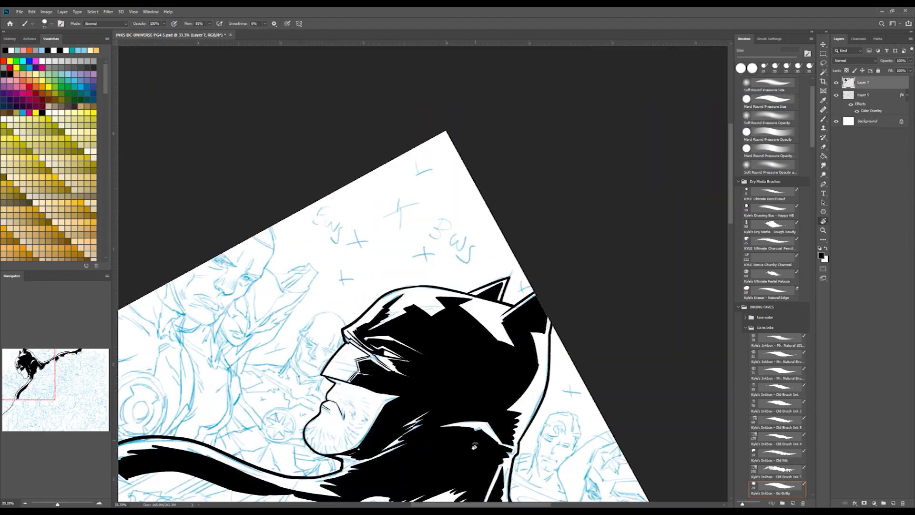
{"action": "key", "text": "r"}
{"action": "left_click_drag", "start_coordinate": [508, 333], "coordinate": [353, 299]}
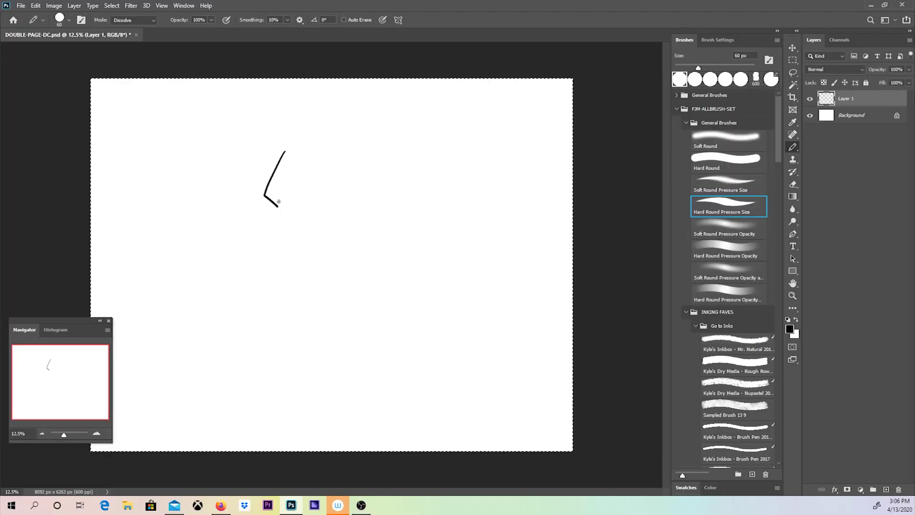
Step: Draw the outline of a head in profile facing left, with nose, jaw, skull and a closed neck, using the 60 px pencil
{"action": "left_click_drag", "start_coordinate": [279, 198], "coordinate": [281, 243]}
{"action": "left_click_drag", "start_coordinate": [361, 142], "coordinate": [403, 170]}
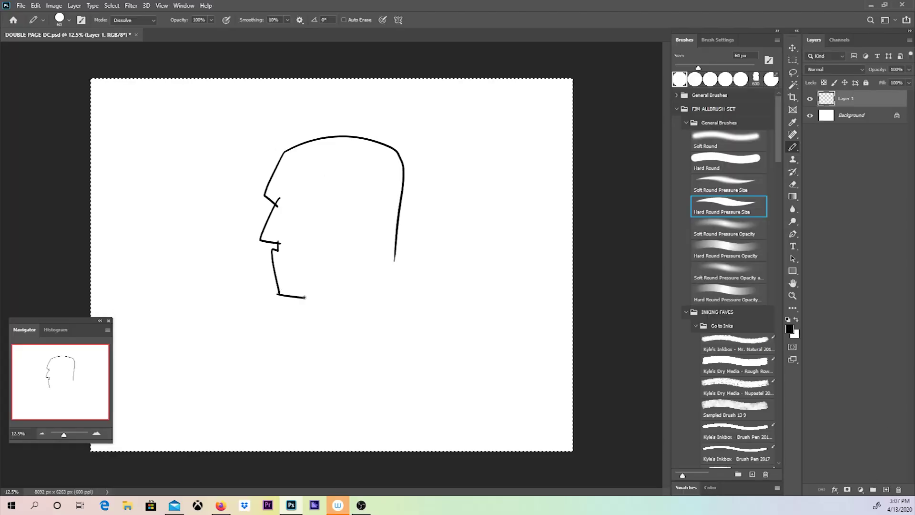
{"action": "left_click_drag", "start_coordinate": [304, 297], "coordinate": [332, 287]}
{"action": "mouse_move", "coordinate": [319, 290]}
{"action": "left_mouse_down"}
{"action": "mouse_move", "coordinate": [370, 302]}
{"action": "mouse_move", "coordinate": [396, 229]}
{"action": "left_mouse_up"}
Step: Fill the inside of the head outline with solid black using the Paint Bucket
{"action": "key", "text": "g"}
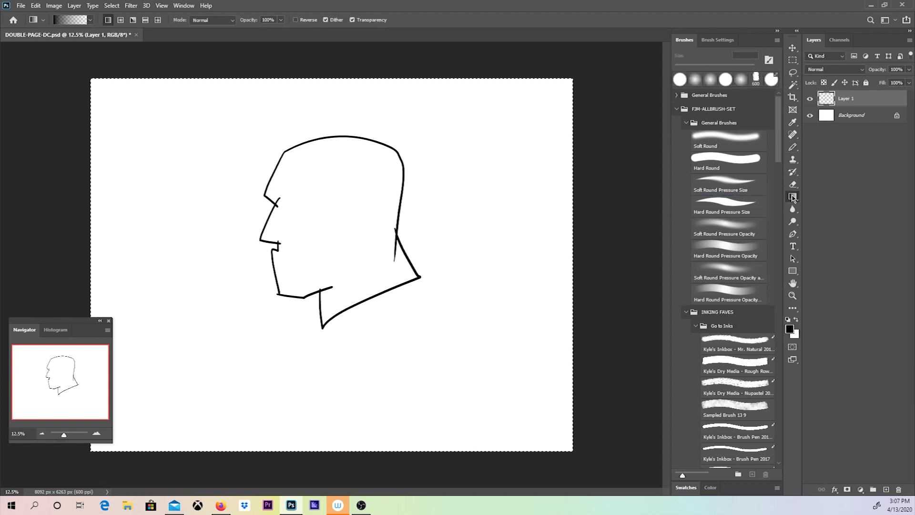
{"action": "right_click", "coordinate": [793, 197]}
{"action": "left_click", "coordinate": [828, 205]}
{"action": "left_click", "coordinate": [355, 286]}
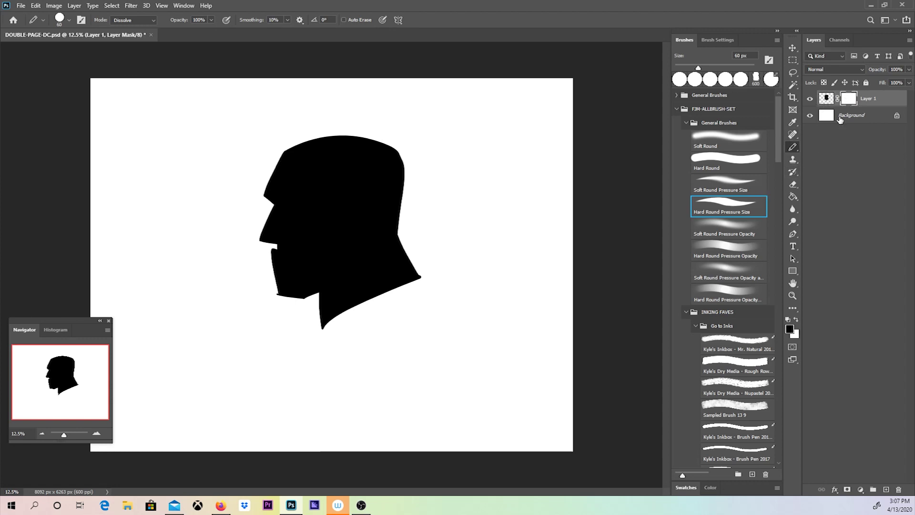
Step: Fade the back of the head on Layer 1's mask in black with an 800 px soft round pressure brush
{"action": "key", "text": "shift+b"}
{"action": "key", "text": "]"}
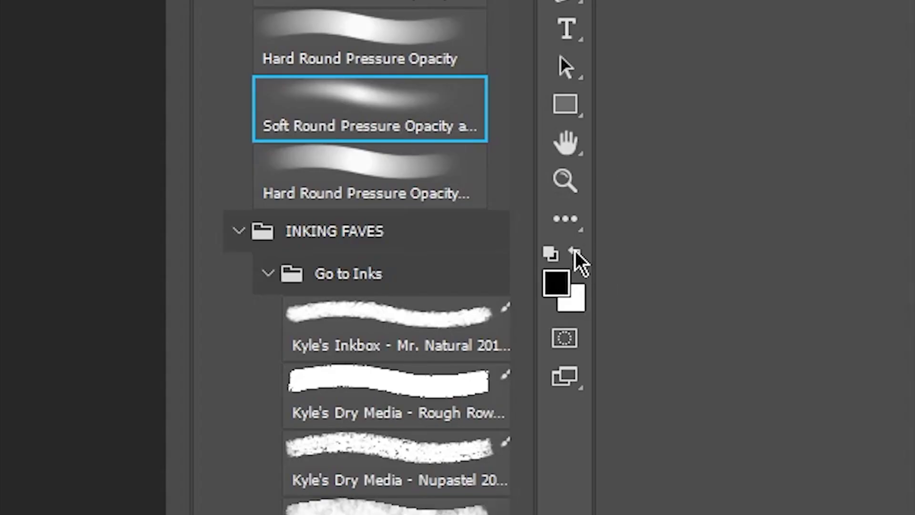
{"action": "left_click", "coordinate": [575, 253]}
{"action": "left_click", "coordinate": [575, 255]}
{"action": "left_click", "coordinate": [575, 256]}
{"action": "left_click", "coordinate": [577, 255]}
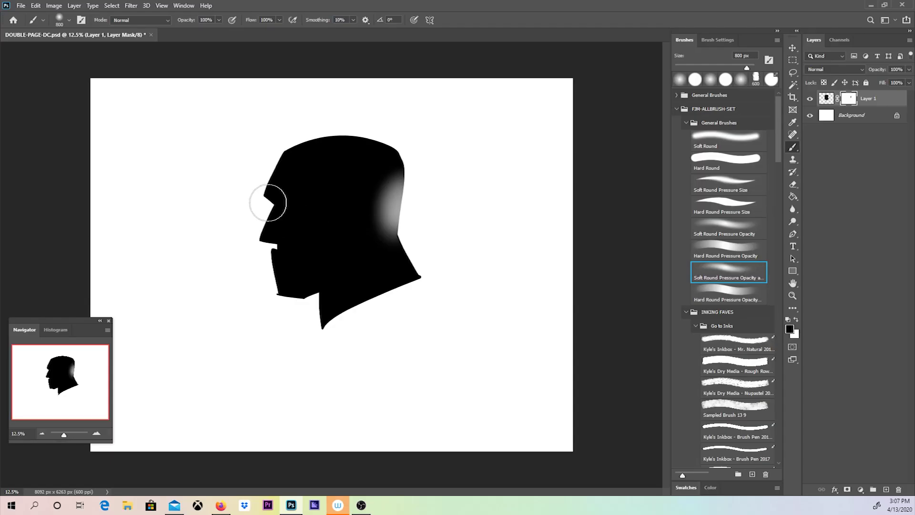
Step: Paint soft faded highlights around the eye and nose on the layer mask with a smaller soft brush, switching between black and white
{"action": "mouse_move", "coordinate": [268, 202]}
{"action": "left_mouse_down"}
{"action": "mouse_move", "coordinate": [298, 192]}
{"action": "mouse_move", "coordinate": [269, 196]}
{"action": "left_mouse_up"}
{"action": "key", "text": "bracketleft"}
{"action": "key", "text": "bracketleft"}
{"action": "key", "text": "bracketleft"}
{"action": "key", "text": "bracketleft"}
{"action": "key", "text": "bracketleft"}
{"action": "key", "text": "bracketleft"}
{"action": "key", "text": "bracketleft"}
{"action": "key", "text": "x"}
{"action": "key", "text": "x"}
{"action": "left_click_drag", "start_coordinate": [273, 220], "coordinate": [293, 226]}
{"action": "mouse_move", "coordinate": [392, 191]}
{"action": "left_mouse_down"}
{"action": "mouse_move", "coordinate": [374, 237]}
{"action": "mouse_move", "coordinate": [385, 212]}
{"action": "left_mouse_up"}
Step: Cross-hatch the back of the neck on the layer mask with the Kyle's Inkbox - Mr. Natural brush
{"action": "left_click", "coordinate": [795, 320]}
{"action": "key", "text": "x"}
{"action": "left_click_drag", "start_coordinate": [398, 205], "coordinate": [362, 249]}
{"action": "left_click", "coordinate": [736, 343]}
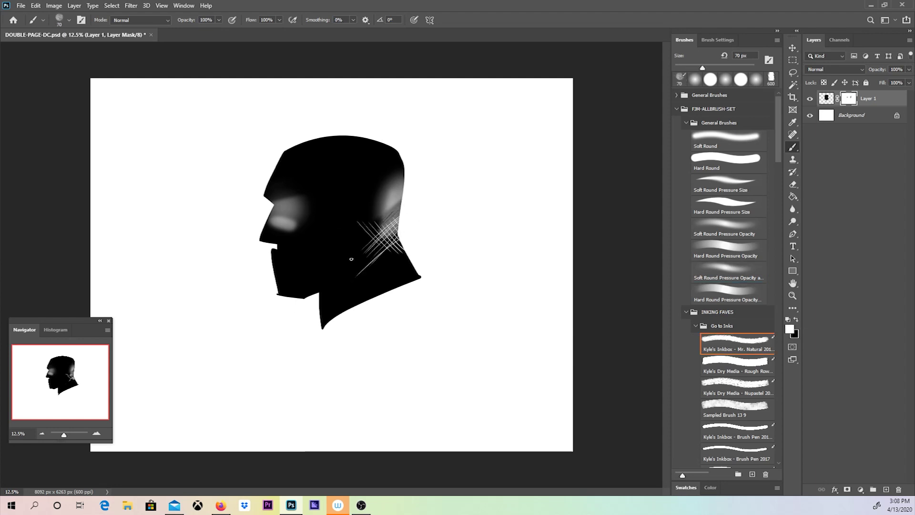
Step: Paint a grainy highlight on the back of the head using Soft Round Pressure Opacity in Dissolve mode at 300 px
{"action": "left_click", "coordinate": [727, 229]}
{"action": "left_click", "coordinate": [141, 20]}
{"action": "left_click", "coordinate": [123, 37]}
{"action": "key", "text": "bracketright"}
{"action": "key", "text": "bracketright"}
{"action": "key", "text": "bracketright"}
{"action": "key", "text": "bracketright"}
{"action": "key", "text": "bracketright"}
{"action": "key", "text": "bracketright"}
{"action": "key", "text": "bracketright"}
{"action": "key", "text": "bracketright"}
{"action": "key", "text": "bracketright"}
{"action": "key", "text": "bracketright"}
{"action": "key", "text": "bracketright"}
{"action": "key", "text": "bracketright"}
{"action": "key", "text": "bracketright"}
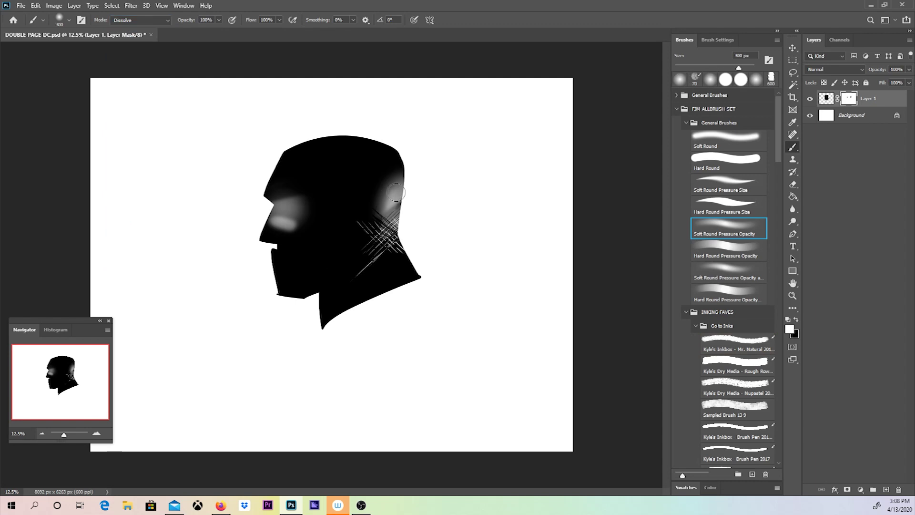
{"action": "mouse_move", "coordinate": [390, 190]}
{"action": "left_mouse_down"}
{"action": "mouse_move", "coordinate": [404, 205]}
{"action": "mouse_move", "coordinate": [390, 223]}
{"action": "left_mouse_up"}
{"action": "key", "text": "x"}
{"action": "mouse_move", "coordinate": [392, 188]}
{"action": "left_mouse_down"}
{"action": "mouse_move", "coordinate": [403, 205]}
{"action": "mouse_move", "coordinate": [381, 220]}
{"action": "left_mouse_up"}
Step: Add scratchy textured highlights around the eye and on the cheek with the Mr. Natural and Nupastel brushes
{"action": "left_click", "coordinate": [736, 337]}
{"action": "left_click", "coordinate": [737, 386]}
{"action": "mouse_move", "coordinate": [281, 200]}
{"action": "left_mouse_down"}
{"action": "mouse_move", "coordinate": [310, 206]}
{"action": "mouse_move", "coordinate": [299, 217]}
{"action": "left_mouse_up"}
{"action": "key", "text": "bracketright"}
{"action": "key", "text": "bracketright"}
{"action": "key", "text": "bracketright"}
{"action": "key", "text": "bracketright"}
{"action": "key", "text": "bracketright"}
{"action": "left_click_drag", "start_coordinate": [301, 217], "coordinate": [304, 255]}
Step: Apply radial gradients to the layer mask at the back of the skull, the neck and the jaw
{"action": "key", "text": "x"}
{"action": "right_click", "coordinate": [793, 197]}
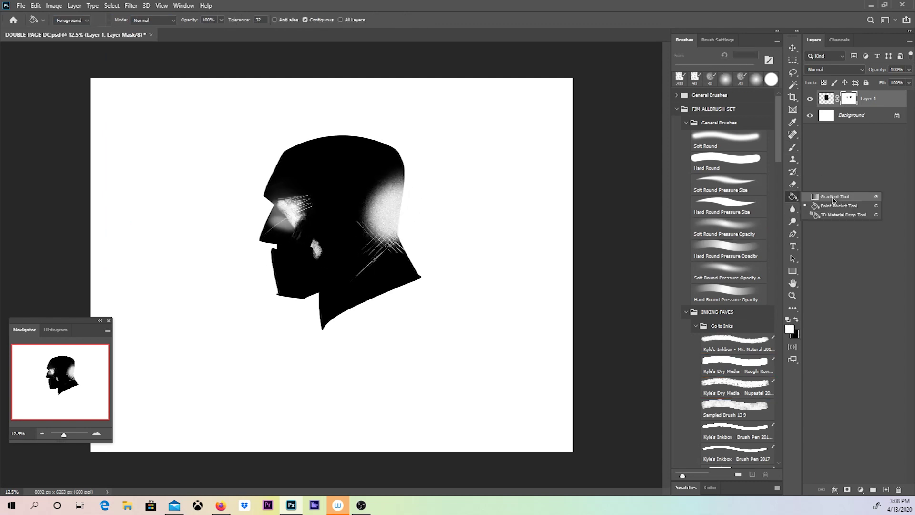
{"action": "left_click", "coordinate": [829, 197]}
{"action": "key", "text": "x"}
{"action": "left_click_drag", "start_coordinate": [399, 160], "coordinate": [360, 167]}
{"action": "left_click_drag", "start_coordinate": [310, 290], "coordinate": [333, 319]}
{"action": "left_click_drag", "start_coordinate": [319, 285], "coordinate": [357, 298]}
{"action": "key", "text": "x"}
{"action": "left_click_drag", "start_coordinate": [288, 296], "coordinate": [310, 281]}
Step: Toggle Layer 1's mask off and on to compare the head with and without the masked effects
{"action": "left_click", "coordinate": [849, 98], "text": "shift"}
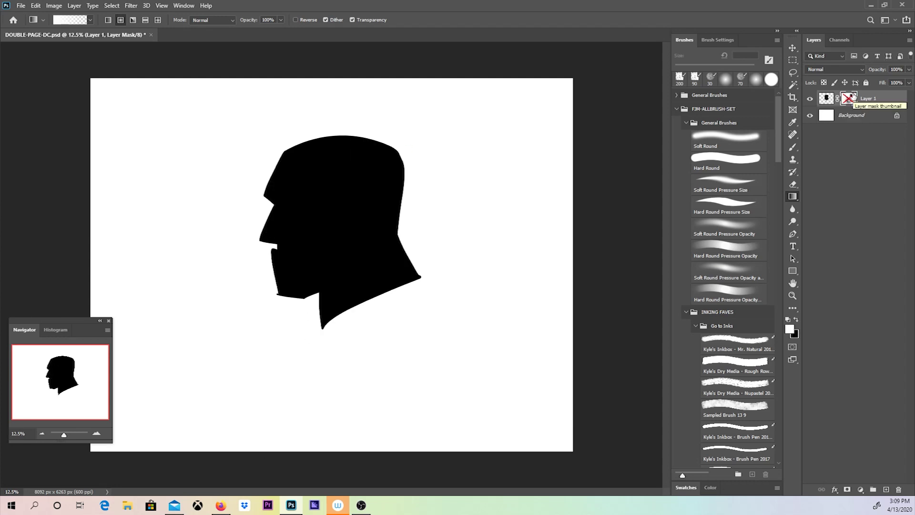
{"action": "left_click", "coordinate": [850, 97], "text": "shift"}
{"action": "left_click", "coordinate": [850, 97], "text": "shift"}
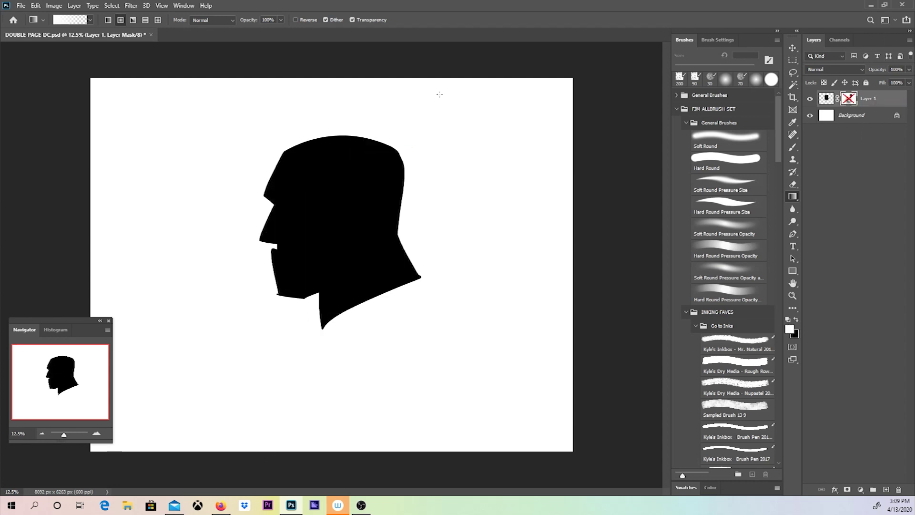
{"action": "left_click", "coordinate": [850, 98], "text": "shift"}
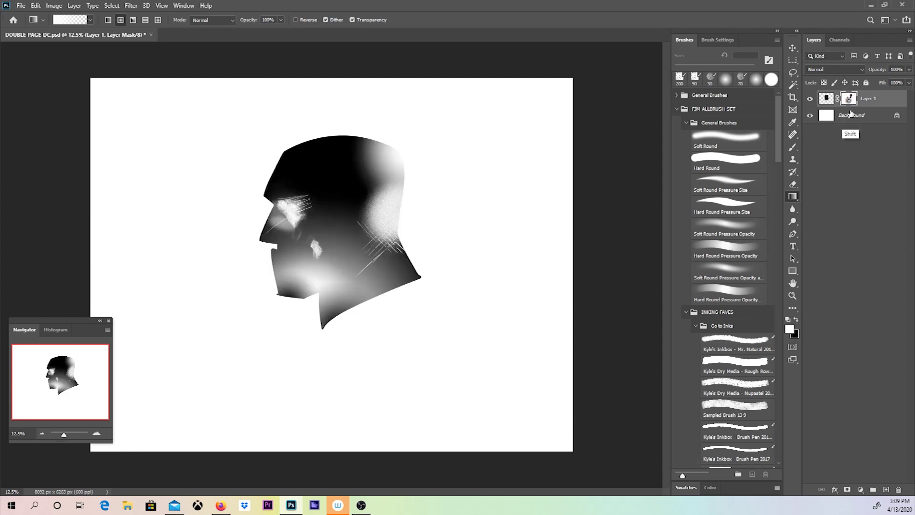
{"action": "left_click", "coordinate": [850, 98], "text": "shift"}
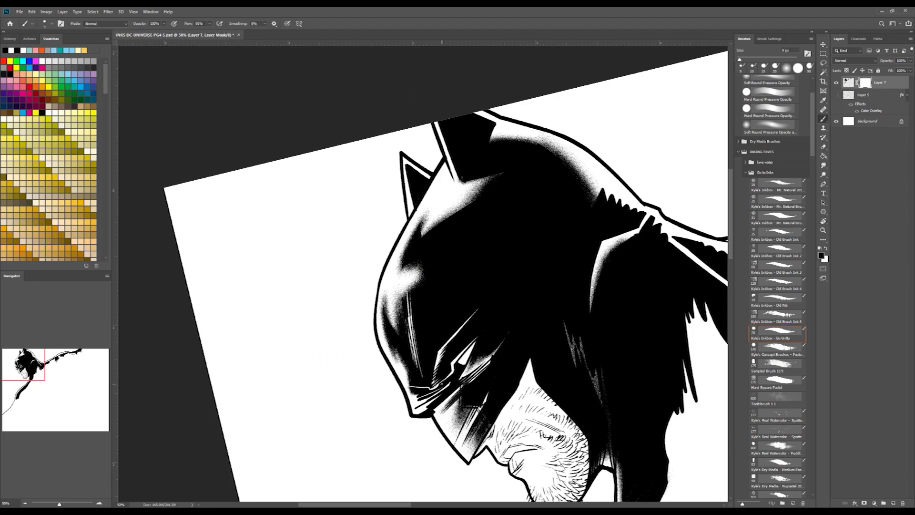
Step: Scratch fine texture strokes into the nose area of Batman's cowl on Layer 7's mask
{"action": "key", "text": "r"}
{"action": "key", "text": "x"}
{"action": "mouse_move", "coordinate": [432, 388]}
{"action": "left_mouse_down"}
{"action": "mouse_move", "coordinate": [408, 309]}
{"action": "mouse_move", "coordinate": [387, 287]}
{"action": "mouse_move", "coordinate": [448, 332]}
{"action": "mouse_move", "coordinate": [435, 335]}
{"action": "mouse_move", "coordinate": [417, 381]}
{"action": "left_mouse_up"}
{"action": "key", "text": "r"}
{"action": "key", "text": "ctrl+minus"}
{"action": "key", "text": "ctrl+plus"}
{"action": "key", "text": "r"}
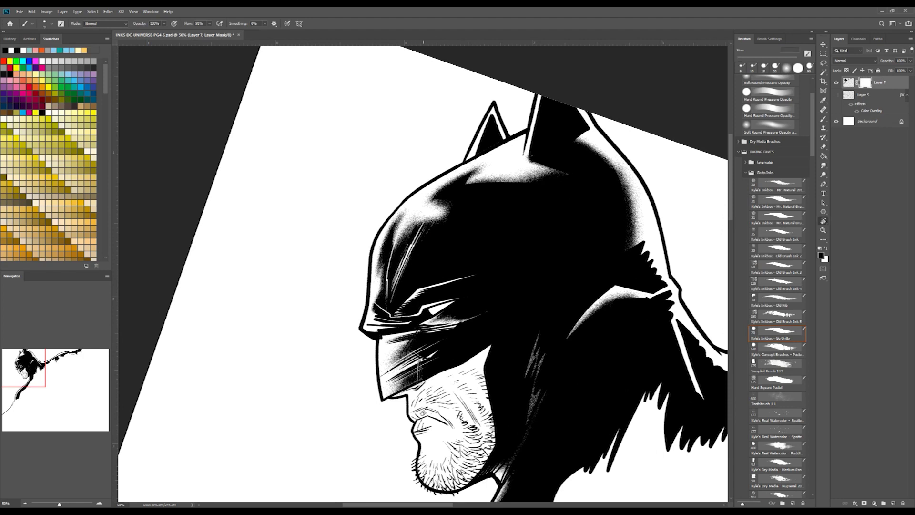
Step: Add fine streaked highlights and hatching to the cowl's cheek and face guard on Layer 7's mask
{"action": "mouse_move", "coordinate": [422, 413]}
{"action": "left_mouse_down"}
{"action": "mouse_move", "coordinate": [500, 342]}
{"action": "mouse_move", "coordinate": [489, 323]}
{"action": "left_mouse_up"}
{"action": "key", "text": "r"}
{"action": "left_click_drag", "start_coordinate": [490, 329], "coordinate": [409, 386]}
{"action": "left_click_drag", "start_coordinate": [455, 341], "coordinate": [508, 317]}
{"action": "key", "text": "r"}
{"action": "left_click_drag", "start_coordinate": [446, 380], "coordinate": [410, 385]}
{"action": "left_click_drag", "start_coordinate": [410, 384], "coordinate": [387, 298]}
{"action": "left_click_drag", "start_coordinate": [436, 325], "coordinate": [486, 276]}
{"action": "key", "text": "ctrl+minus"}
{"action": "key", "text": "r"}
{"action": "left_click_drag", "start_coordinate": [428, 369], "coordinate": [468, 359]}
{"action": "left_click_drag", "start_coordinate": [452, 372], "coordinate": [476, 315]}
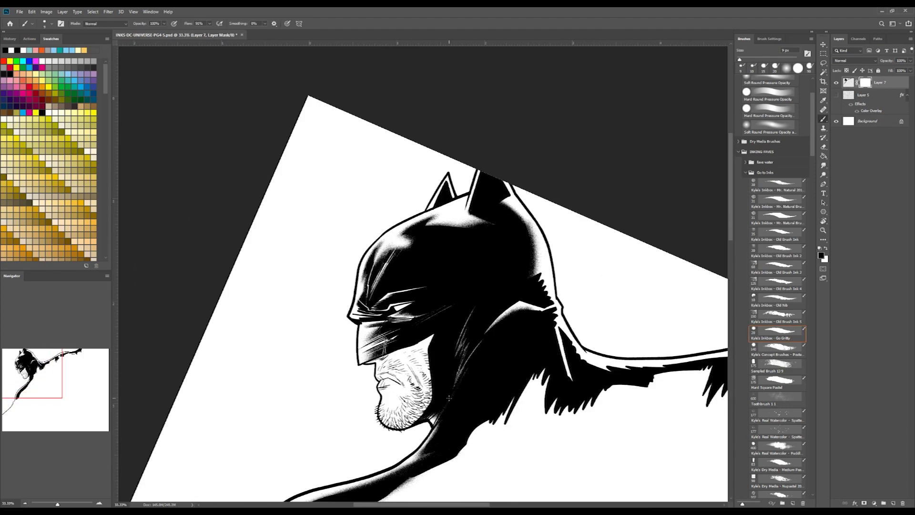
Step: Work thin highlight lines into the neck folds and the cape fold behind Batman's neck
{"action": "key", "text": "r"}
{"action": "mouse_move", "coordinate": [552, 304]}
{"action": "left_mouse_down"}
{"action": "mouse_move", "coordinate": [524, 345]}
{"action": "mouse_move", "coordinate": [338, 355]}
{"action": "mouse_move", "coordinate": [484, 382]}
{"action": "mouse_move", "coordinate": [538, 314]}
{"action": "mouse_move", "coordinate": [530, 215]}
{"action": "left_mouse_up"}
{"action": "key", "text": "r"}
{"action": "key", "text": "r"}
{"action": "left_click_drag", "start_coordinate": [505, 284], "coordinate": [513, 246]}
{"action": "key", "text": "r"}
{"action": "mouse_move", "coordinate": [534, 195]}
{"action": "left_mouse_down"}
{"action": "mouse_move", "coordinate": [537, 348]}
{"action": "mouse_move", "coordinate": [553, 315]}
{"action": "left_mouse_up"}
{"action": "left_click_drag", "start_coordinate": [553, 315], "coordinate": [616, 312]}
{"action": "key", "text": "ctrl+plus"}
{"action": "key", "text": "ctrl+2"}
{"action": "mouse_move", "coordinate": [394, 397]}
{"action": "left_mouse_down"}
{"action": "mouse_move", "coordinate": [441, 400]}
{"action": "mouse_move", "coordinate": [508, 367]}
{"action": "left_mouse_up"}
{"action": "mouse_move", "coordinate": [505, 394]}
{"action": "left_mouse_down"}
{"action": "mouse_move", "coordinate": [509, 371]}
{"action": "mouse_move", "coordinate": [360, 387]}
{"action": "left_mouse_up"}
{"action": "key", "text": "r"}
{"action": "key", "text": "r"}
{"action": "key", "text": "ctrl+minus"}
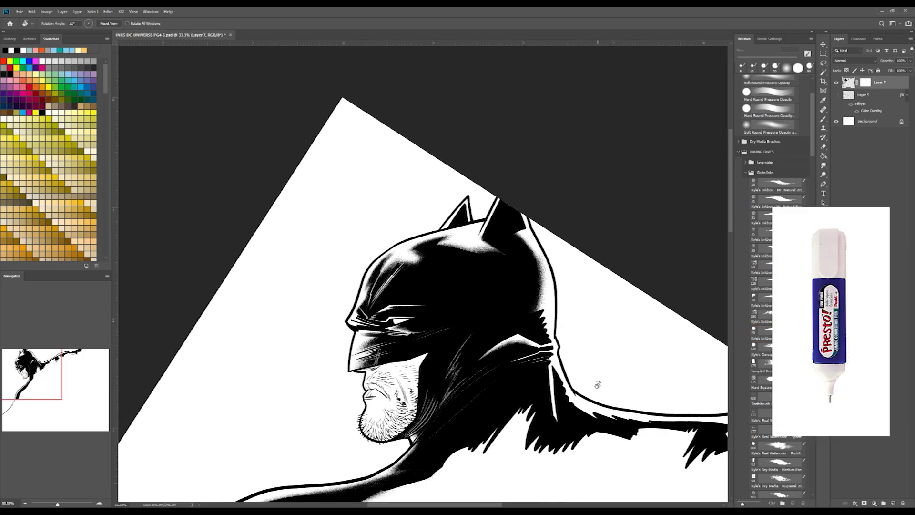
Step: Refine the cowl's brow and cheek texture with a larger Kyle's Inkbox - Go Gritty brush on Layer 7's mask
{"action": "key", "text": "Escape"}
{"action": "key", "text": "bracketright"}
{"action": "key", "text": "bracketright"}
{"action": "key", "text": "bracketright"}
{"action": "key", "text": "bracketright"}
{"action": "mouse_move", "coordinate": [427, 341]}
{"action": "left_mouse_down"}
{"action": "mouse_move", "coordinate": [443, 334]}
{"action": "mouse_move", "coordinate": [378, 353]}
{"action": "mouse_move", "coordinate": [353, 330]}
{"action": "left_mouse_up"}
{"action": "key", "text": "r"}
{"action": "left_click_drag", "start_coordinate": [393, 249], "coordinate": [396, 318]}
{"action": "key", "text": "ctrl+backslash"}
{"action": "key", "text": "r"}
{"action": "left_click_drag", "start_coordinate": [428, 347], "coordinate": [461, 343]}
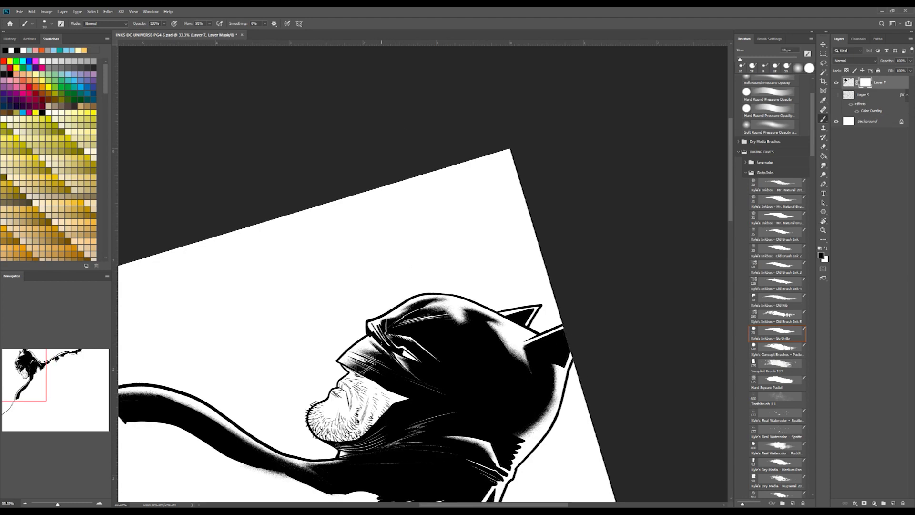
{"action": "left_click_drag", "start_coordinate": [393, 377], "coordinate": [388, 356]}
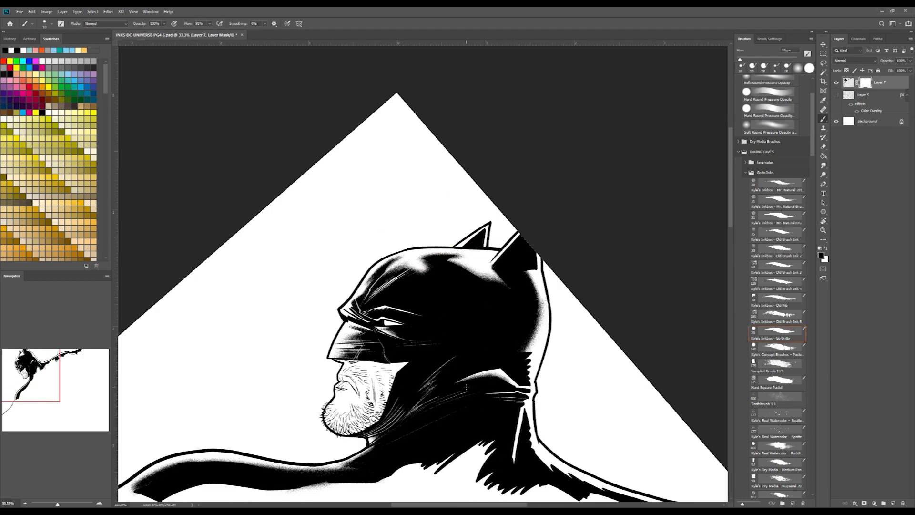
Step: Add grainy highlights to the cowl's forehead and face guard with the soft round pressure brush in Dissolve mode at 80 px
{"action": "key", "text": "Escape"}
{"action": "left_click", "coordinate": [776, 130]}
{"action": "left_click_drag", "start_coordinate": [531, 292], "coordinate": [475, 337]}
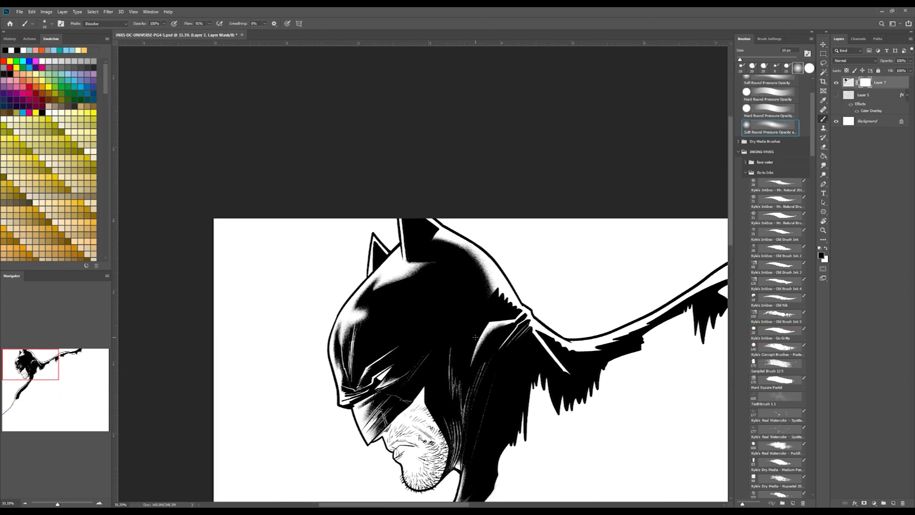
{"action": "key", "text": "ctrl+plus"}
{"action": "left_click_drag", "start_coordinate": [340, 376], "coordinate": [392, 351]}
{"action": "key", "text": "bracketright"}
{"action": "key", "text": "bracketright"}
{"action": "key", "text": "bracketright"}
{"action": "key", "text": "bracketright"}
{"action": "mouse_move", "coordinate": [376, 307]}
{"action": "left_mouse_down"}
{"action": "mouse_move", "coordinate": [400, 293]}
{"action": "mouse_move", "coordinate": [374, 336]}
{"action": "left_mouse_up"}
{"action": "key", "text": "r"}
{"action": "left_click_drag", "start_coordinate": [526, 363], "coordinate": [462, 405]}
{"action": "left_click_drag", "start_coordinate": [344, 396], "coordinate": [449, 327]}
{"action": "left_click_drag", "start_coordinate": [402, 371], "coordinate": [424, 365]}
{"action": "key", "text": "ctrl+r"}
{"action": "key", "text": "Escape"}
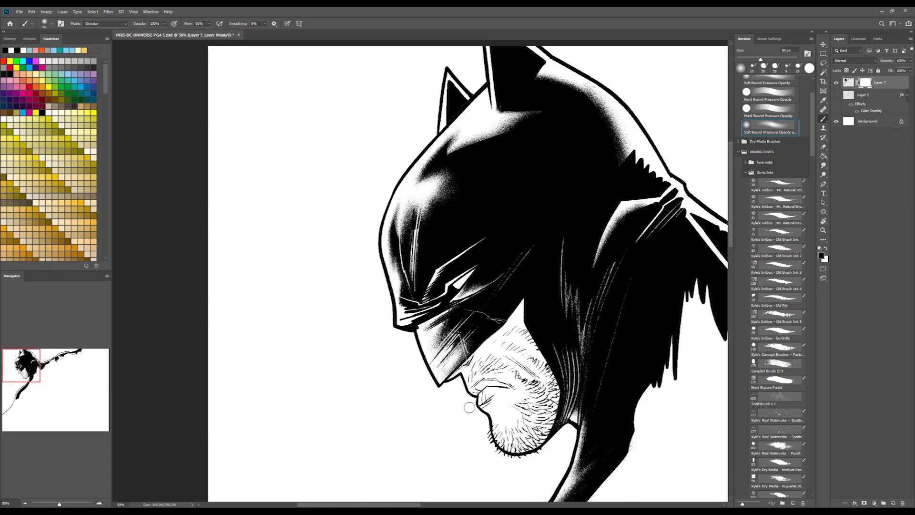
Step: Spray grainy highlights inside Batman's far ear on the mask, and lasso the inner edge of the near ear
{"action": "key", "text": "ctrl+z"}
{"action": "key", "text": "r"}
{"action": "left_click_drag", "start_coordinate": [567, 361], "coordinate": [506, 421]}
{"action": "key", "text": "x"}
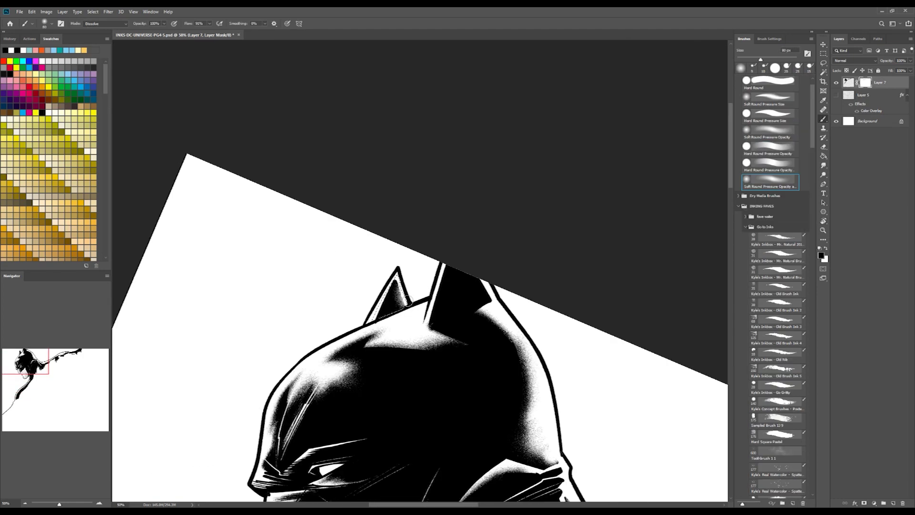
{"action": "key", "text": "bracketright"}
{"action": "key", "text": "bracketright"}
{"action": "left_click", "coordinate": [822, 63]}
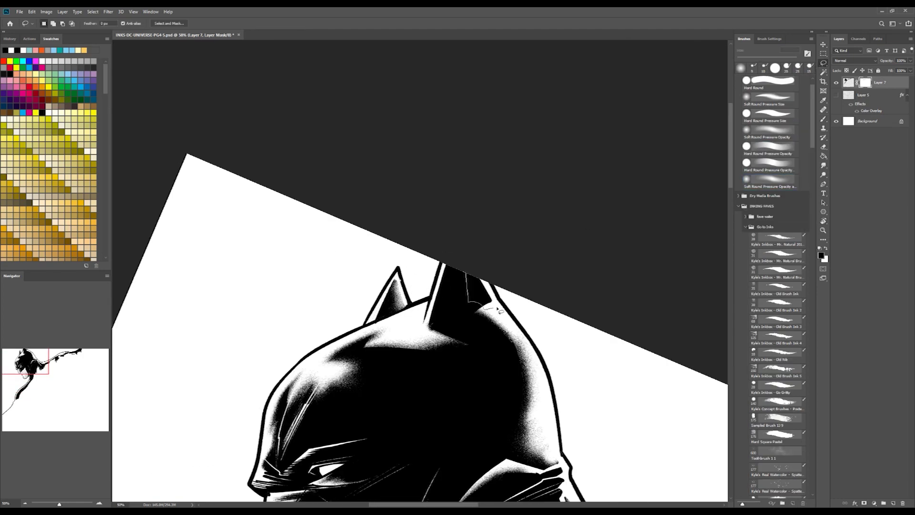
{"action": "key", "text": "b"}
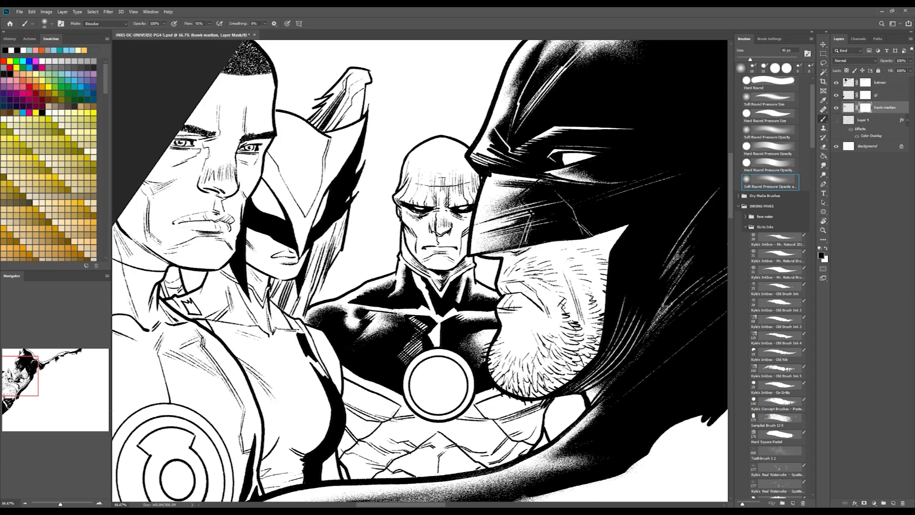
Step: Spray grainy highlights onto the bald hero's dark chest on the hawk-martian layer's mask with an enlarged Dissolve brush
{"action": "key", "text": "r"}
{"action": "mouse_move", "coordinate": [387, 440]}
{"action": "left_mouse_down"}
{"action": "mouse_move", "coordinate": [460, 372]}
{"action": "mouse_move", "coordinate": [452, 317]}
{"action": "left_mouse_up"}
{"action": "key", "text": "bracketright"}
{"action": "key", "text": "bracketright"}
{"action": "mouse_move", "coordinate": [445, 321]}
{"action": "left_mouse_down"}
{"action": "mouse_move", "coordinate": [431, 346]}
{"action": "mouse_move", "coordinate": [412, 340]}
{"action": "left_mouse_up"}
{"action": "key", "text": "r"}
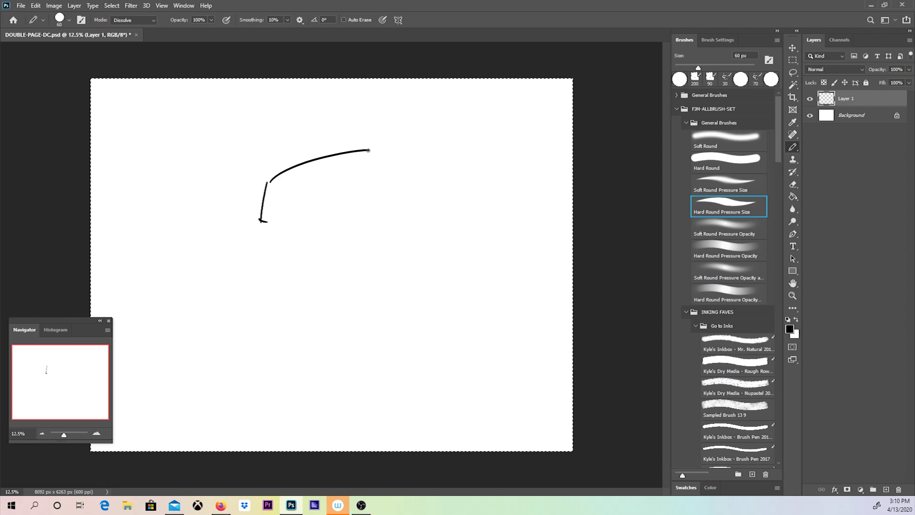
Step: Draw a closed head-in-profile outline on Layer 1 of DOUBLE-PAGE-DC.psd and select its interior with the contiguous Magic Wand
{"action": "mouse_move", "coordinate": [261, 214]}
{"action": "left_mouse_down"}
{"action": "mouse_move", "coordinate": [260, 253]}
{"action": "mouse_move", "coordinate": [316, 301]}
{"action": "left_mouse_up"}
{"action": "left_click_drag", "start_coordinate": [390, 150], "coordinate": [314, 301]}
{"action": "key", "text": "w"}
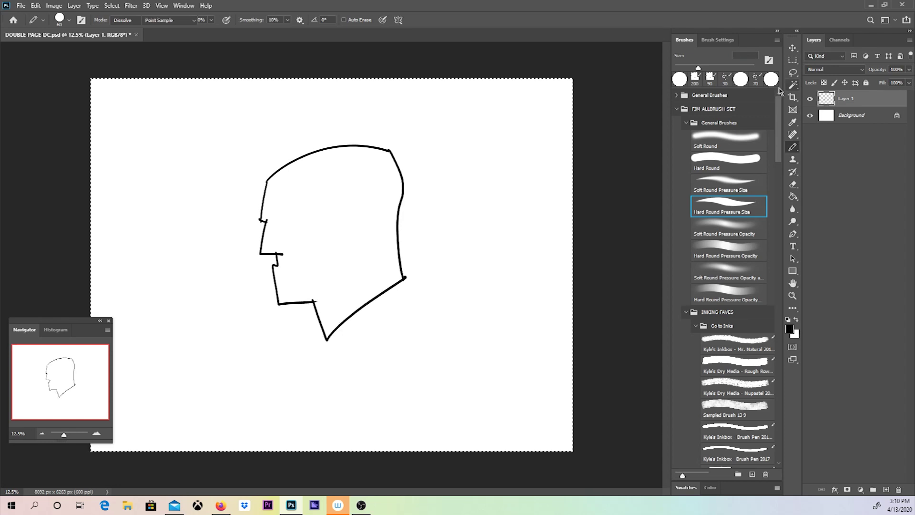
{"action": "left_click", "coordinate": [358, 319]}
{"action": "left_click", "coordinate": [288, 20]}
{"action": "left_click", "coordinate": [353, 200]}
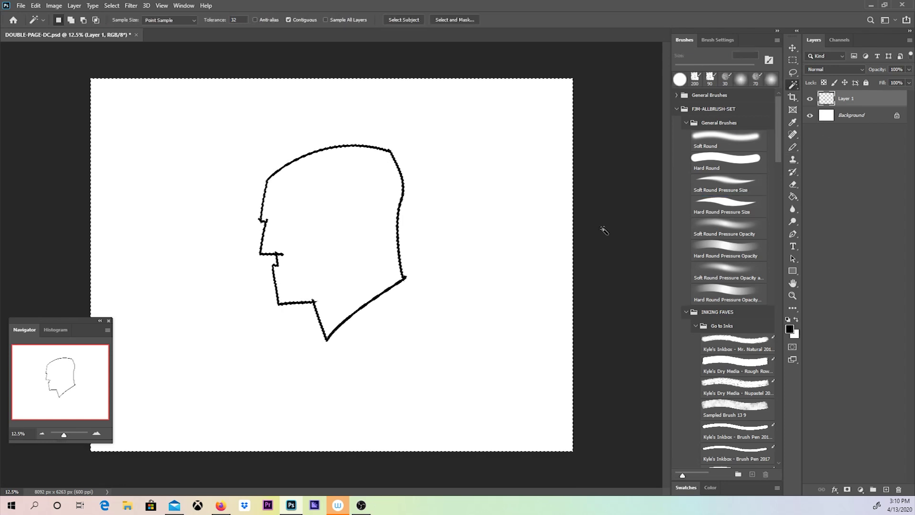
Step: Add a layer beneath Layer 1 and fill the selected head shape with light red
{"action": "left_click", "coordinate": [886, 488]}
{"action": "left_click_drag", "start_coordinate": [850, 106], "coordinate": [850, 122]}
{"action": "key", "text": "g"}
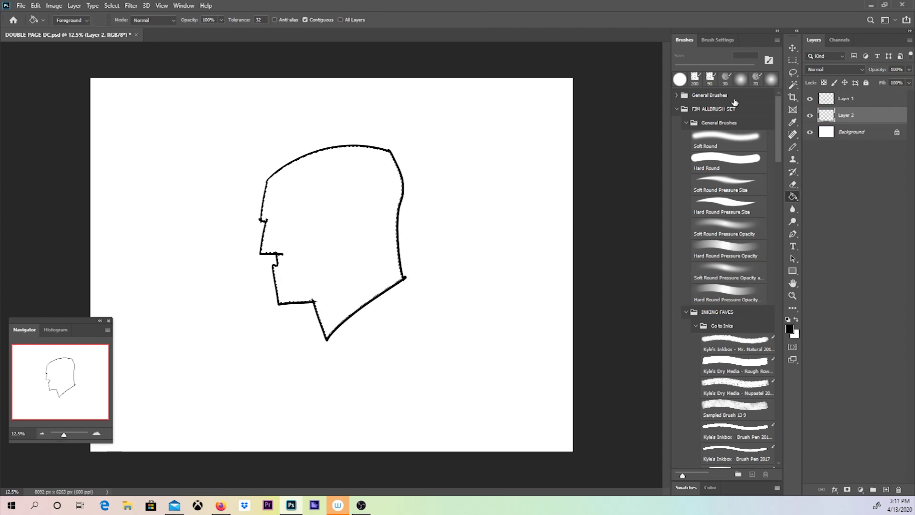
{"action": "left_click", "coordinate": [709, 487]}
{"action": "left_click", "coordinate": [733, 395]}
{"action": "left_click", "coordinate": [331, 226]}
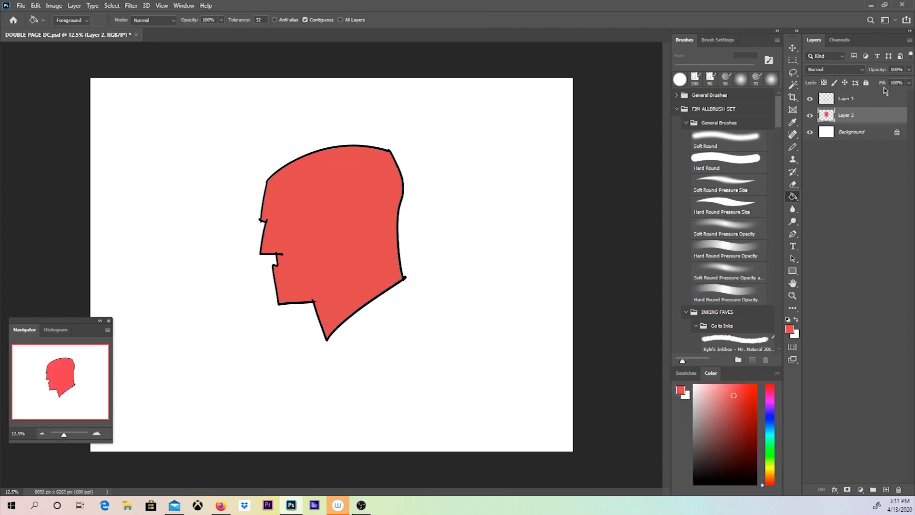
Step: Hide and reshow the line art layer and the red fill layer to compare them separately
{"action": "key", "text": "b"}
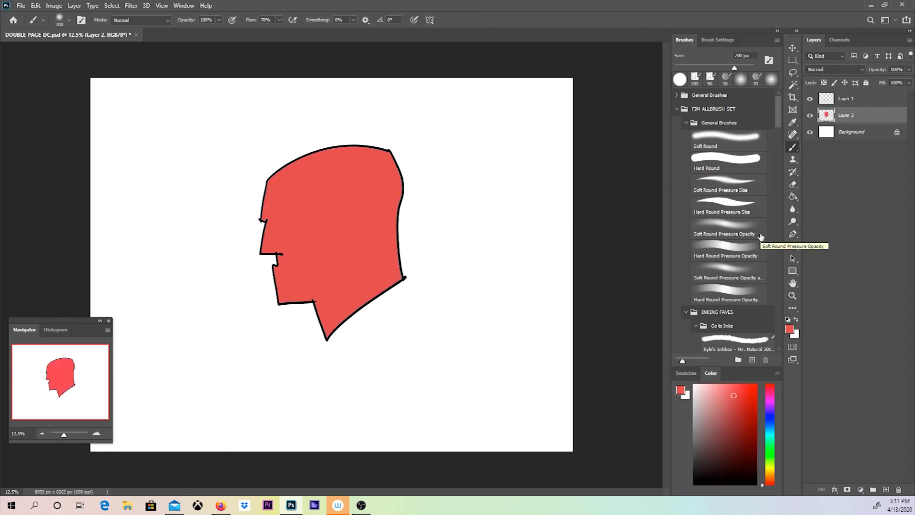
{"action": "key", "text": "g"}
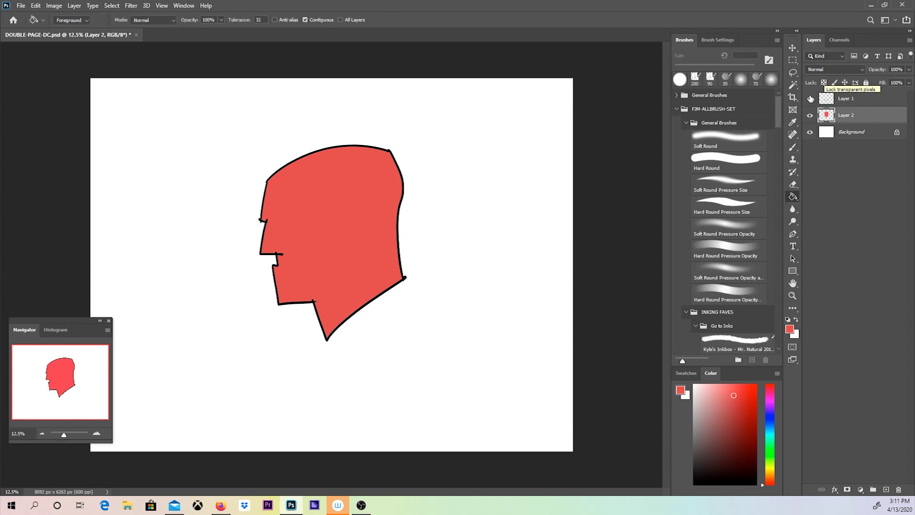
{"action": "left_click", "coordinate": [809, 98]}
{"action": "left_click", "coordinate": [810, 99]}
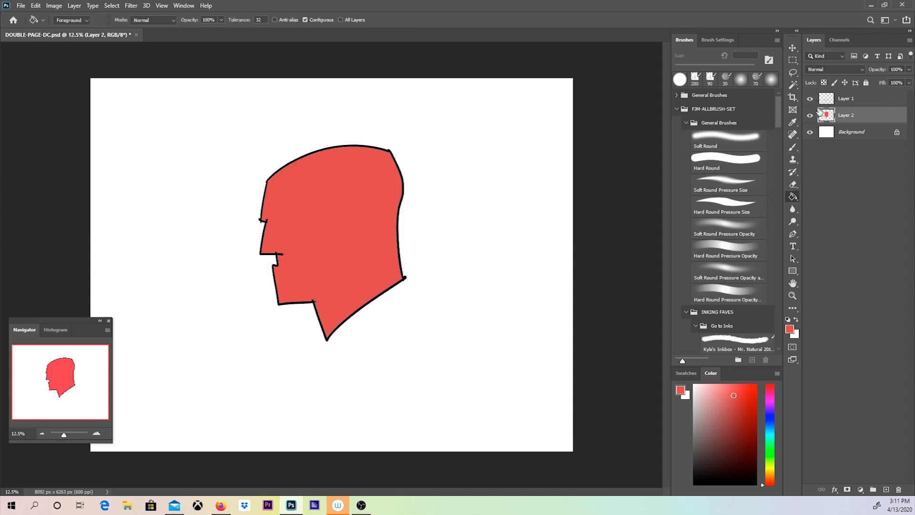
{"action": "left_click", "coordinate": [810, 115]}
{"action": "left_click", "coordinate": [810, 115]}
Step: Create a layer group above Layer 2 and name it FOURGROUND
{"action": "left_click", "coordinate": [873, 488]}
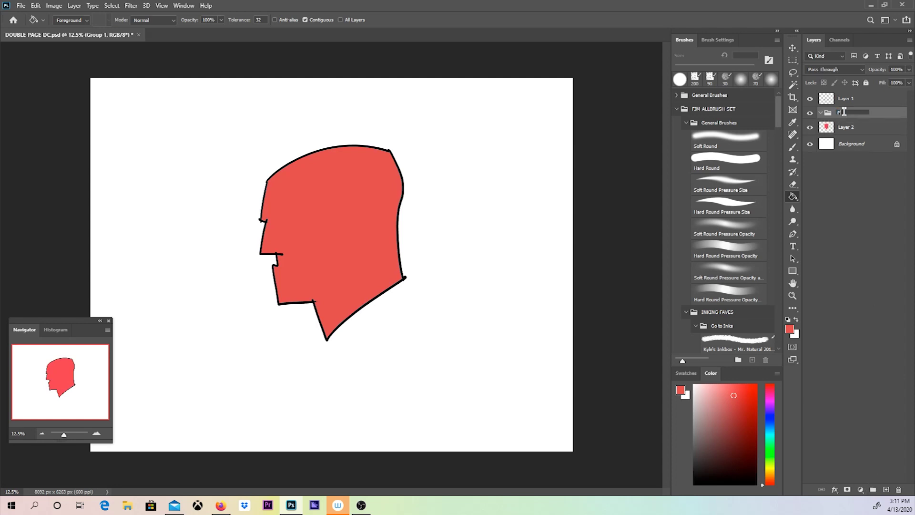
{"action": "left_click", "coordinate": [844, 111]}
{"action": "type", "text": "FOURGROUND"}
{"action": "key", "text": "Return"}
Step: Select the red head shape on Layer 2 with the Magic Wand and apply it as a mask to the FOURGROUND group
{"action": "left_click", "coordinate": [844, 128]}
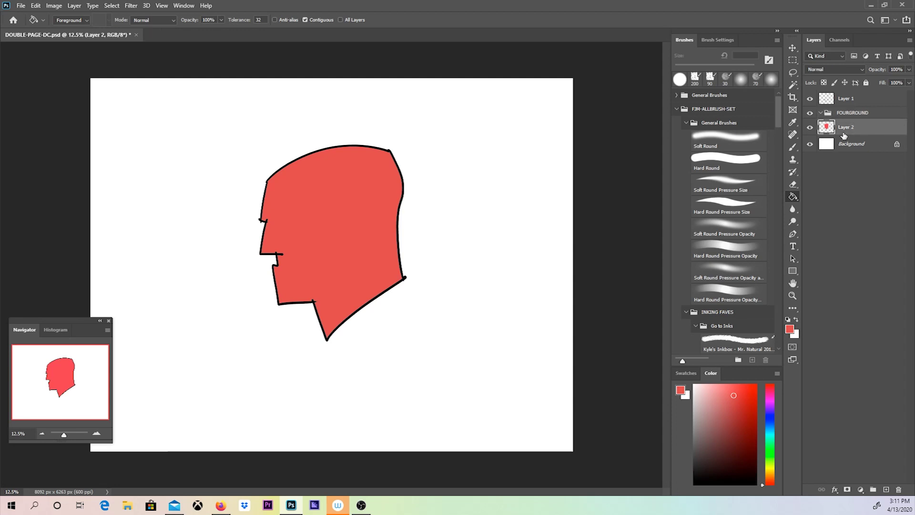
{"action": "left_click", "coordinate": [793, 88]}
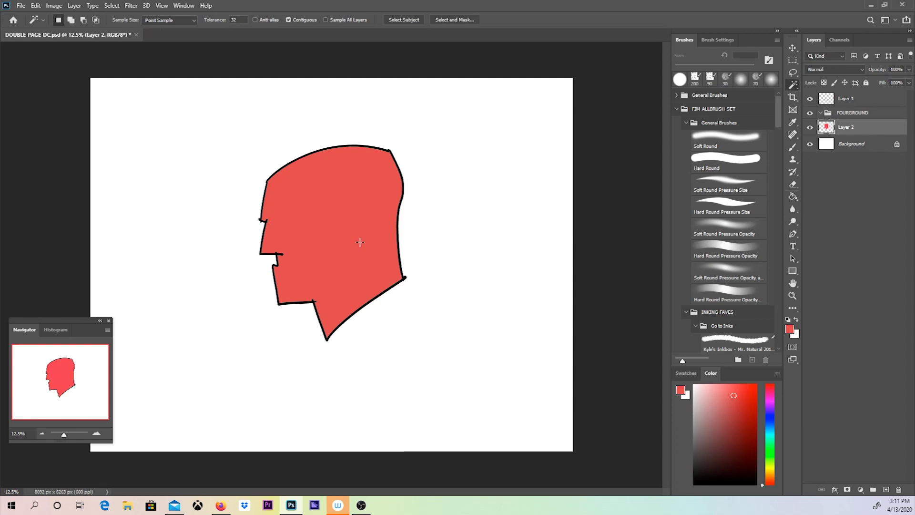
{"action": "left_click", "coordinate": [358, 248]}
{"action": "left_click", "coordinate": [853, 112]}
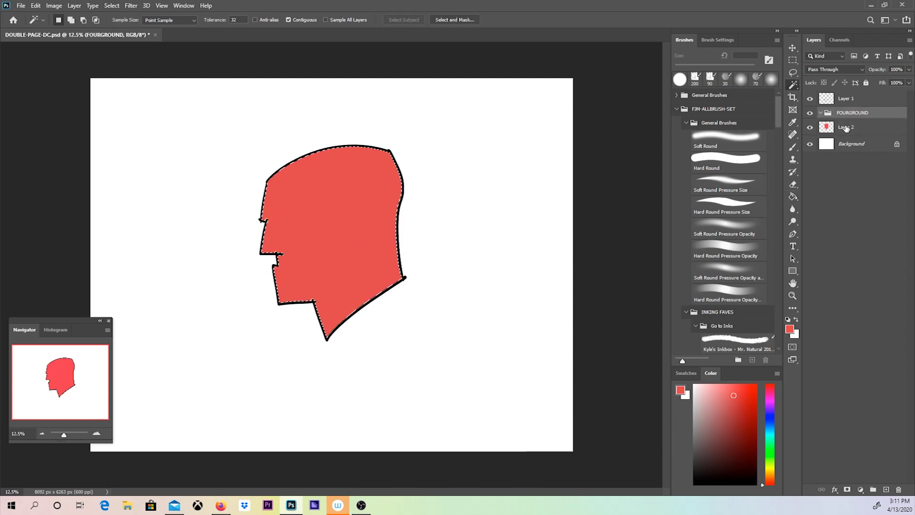
{"action": "left_click", "coordinate": [846, 489]}
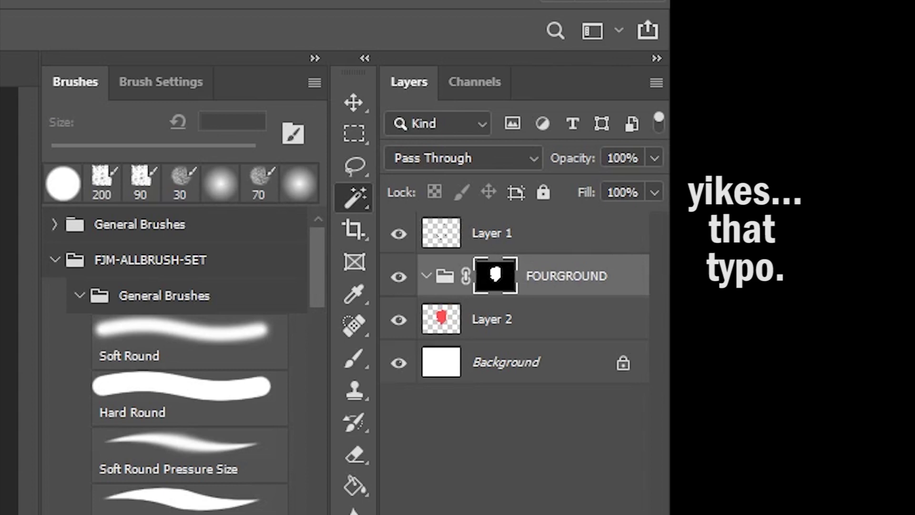
Step: Add three layers inside the FOURGROUND group and fill the lowest one, Layer 3, with blue
{"action": "left_click", "coordinate": [885, 489]}
{"action": "left_click", "coordinate": [885, 489]}
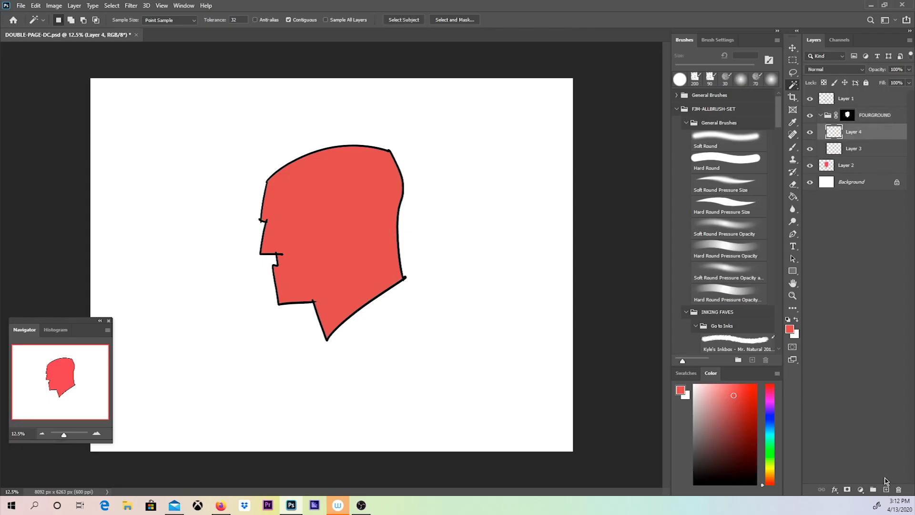
{"action": "left_click", "coordinate": [886, 489]}
{"action": "key", "text": "g"}
{"action": "left_click", "coordinate": [852, 167]}
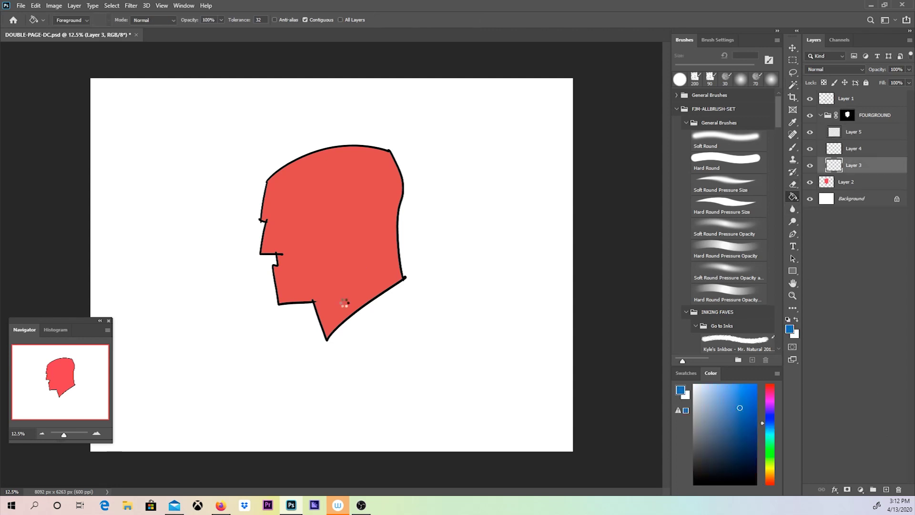
Step: Fill Layer 4 with purple and set its blend mode to Multiply
{"action": "left_click", "coordinate": [853, 148]}
{"action": "left_click", "coordinate": [770, 405]}
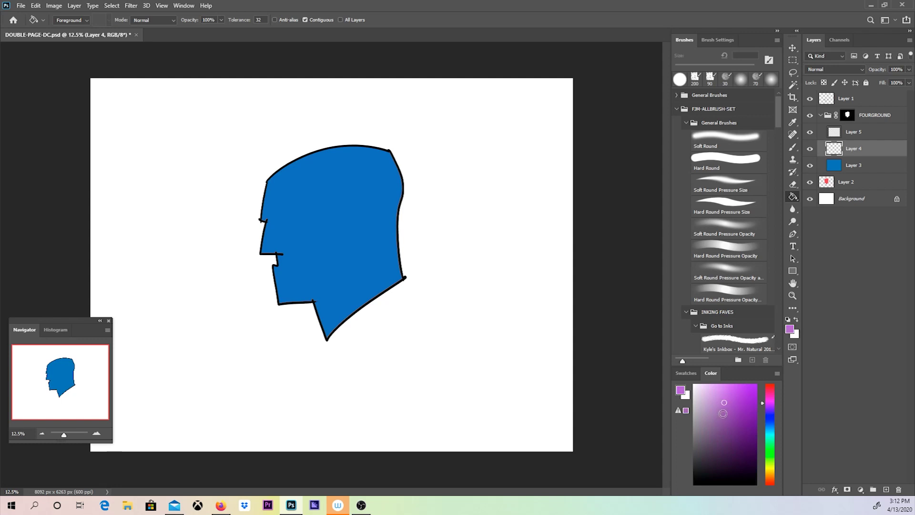
{"action": "left_click", "coordinate": [354, 233]}
{"action": "left_click", "coordinate": [837, 69]}
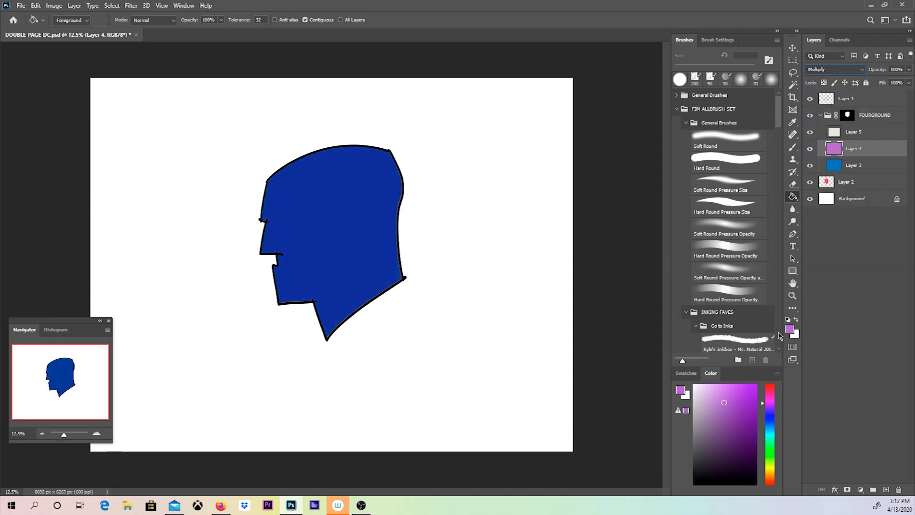
Step: Fill Layer 5 with golden yellow and set its blend mode to Hard Light
{"action": "left_click", "coordinate": [831, 133]}
{"action": "left_click", "coordinate": [769, 471]}
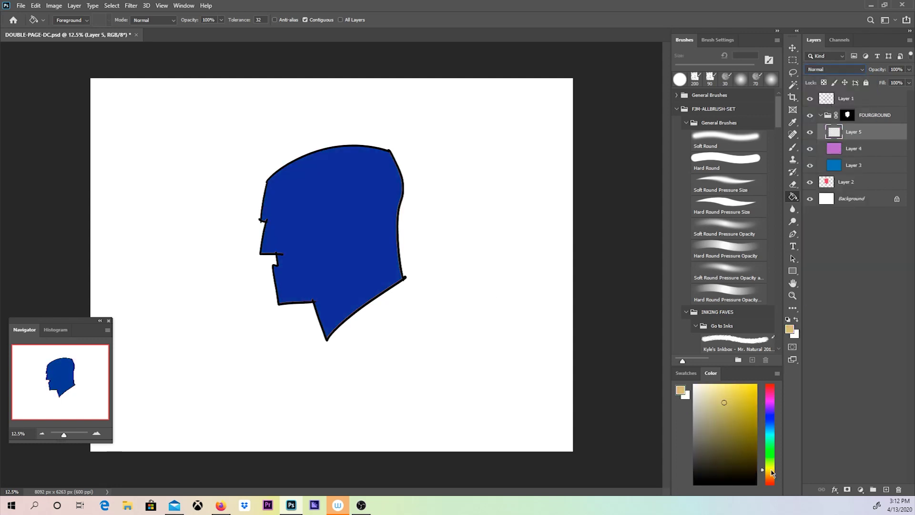
{"action": "left_click", "coordinate": [346, 280]}
{"action": "left_click", "coordinate": [834, 69]}
{"action": "left_click", "coordinate": [829, 207]}
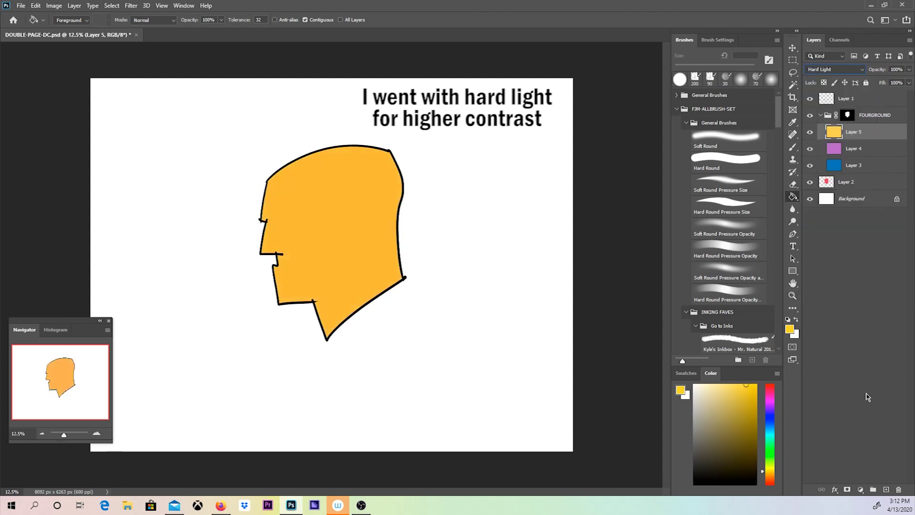
Step: Add a layer mask to each of the three color layers, Layer 5, Layer 4 and Layer 3
{"action": "left_click", "coordinate": [846, 489]}
{"action": "key", "text": "alt+bracketleft"}
{"action": "left_click", "coordinate": [847, 490]}
{"action": "key", "text": "alt+bracketleft"}
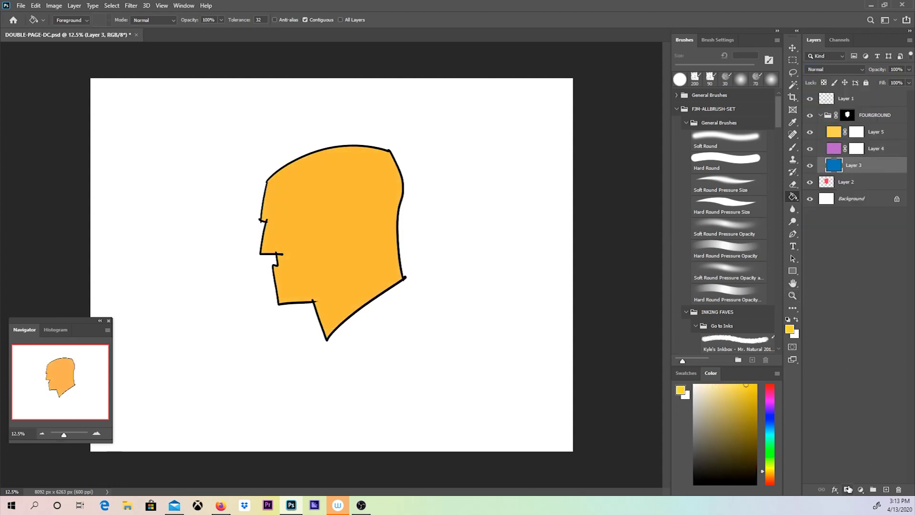
{"action": "left_click", "coordinate": [847, 490]}
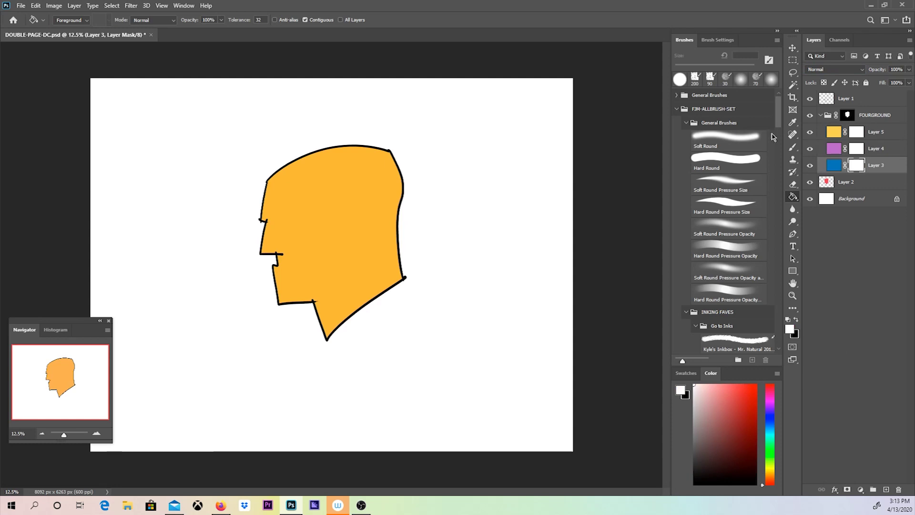
Step: Invert the masks of Layers 5, 4 and 3 to black so their colors are hidden
{"action": "left_click", "coordinate": [856, 132]}
{"action": "key", "text": "ctrl+i"}
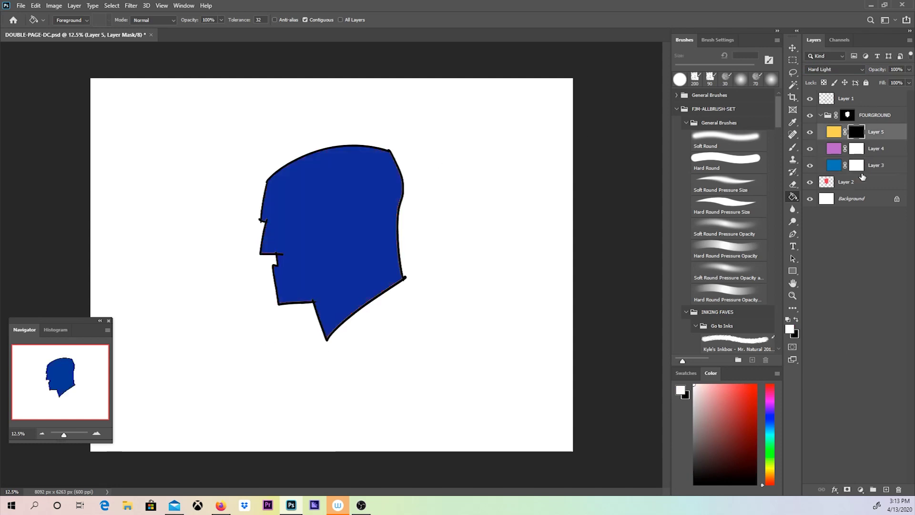
{"action": "left_click", "coordinate": [858, 149]}
{"action": "key", "text": "ctrl+i"}
{"action": "left_click", "coordinate": [881, 165]}
{"action": "key", "text": "ctrl+i"}
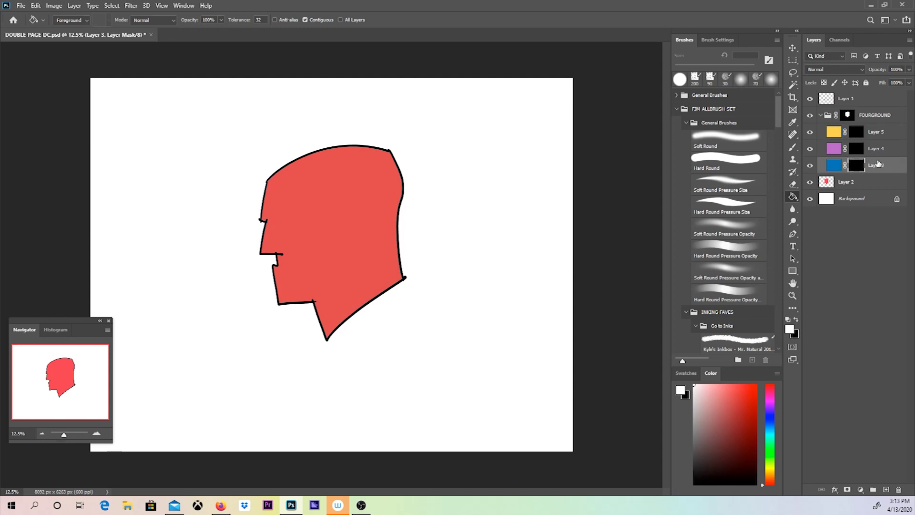
Step: Duplicate the FOURGROUND group, and turn the original into a BACKGROUND group with an inverted mask
{"action": "left_click", "coordinate": [875, 117]}
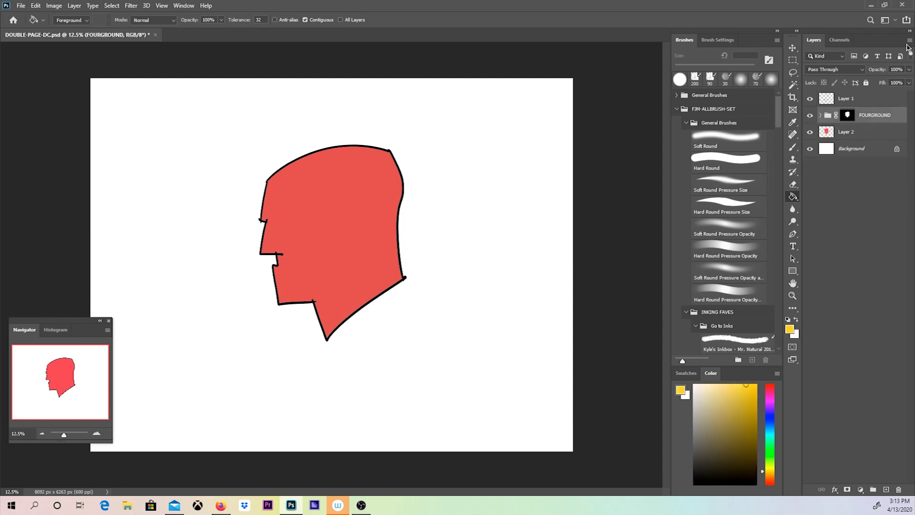
{"action": "left_click", "coordinate": [908, 41]}
{"action": "left_click", "coordinate": [886, 77]}
{"action": "key", "text": "Return"}
{"action": "key", "text": "c"}
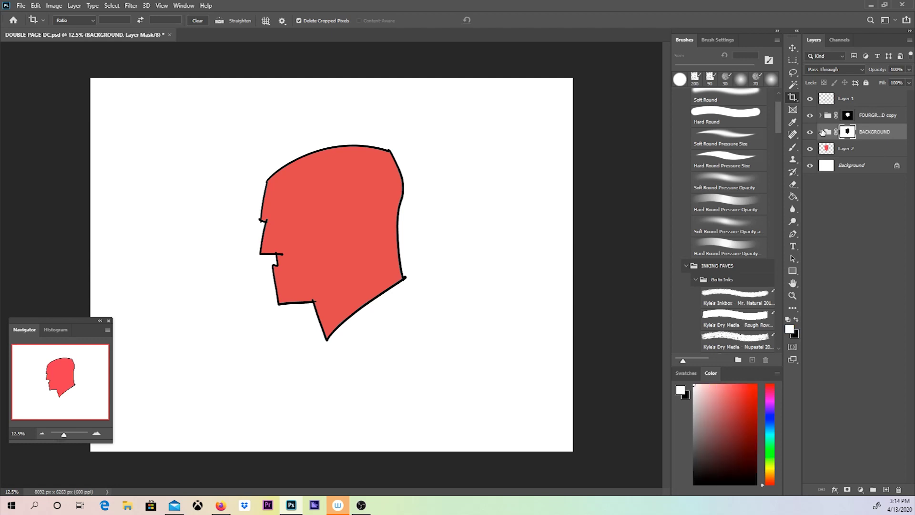
Step: Expand the BACKGROUND group and inspect the mask on its yellow layer
{"action": "left_click", "coordinate": [820, 132]}
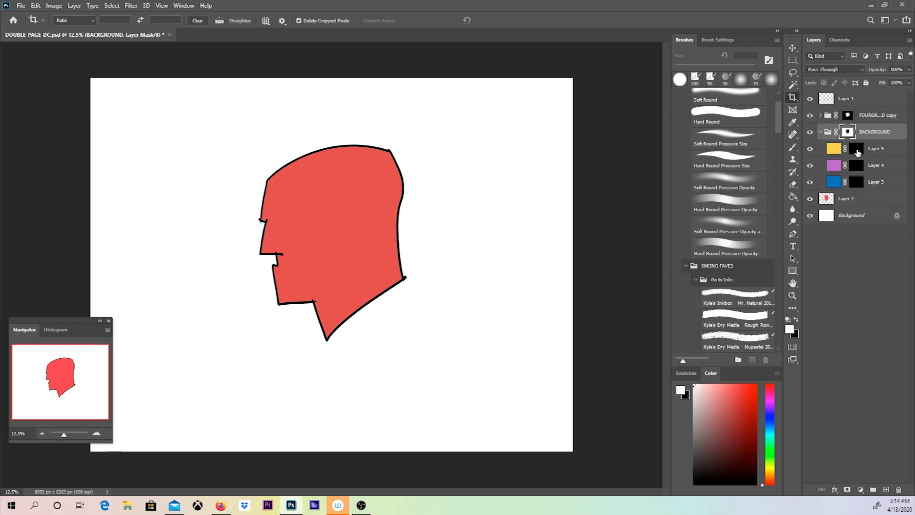
{"action": "left_click", "coordinate": [857, 152]}
{"action": "left_click", "coordinate": [852, 149], "text": "shift"}
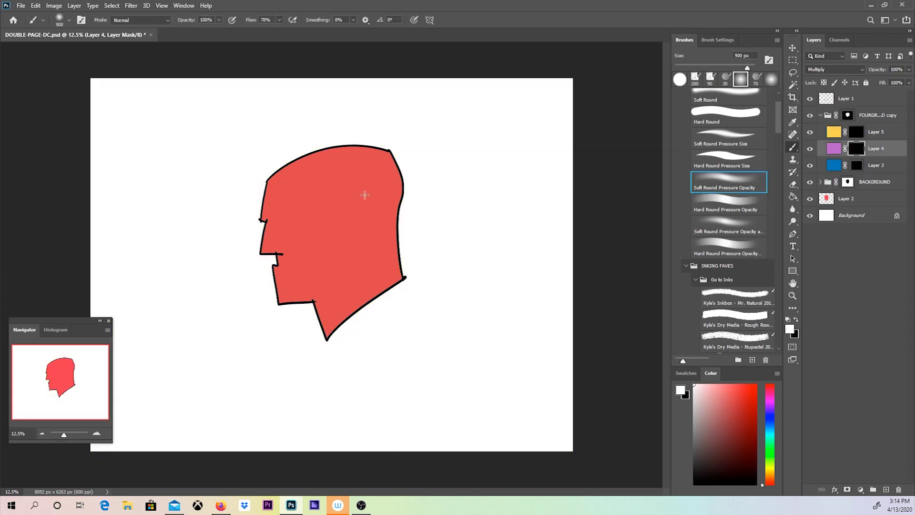
Step: Paint soft purple shading over the back of the head and neck on Layer 4's mask with Soft Round Pressure Opacity
{"action": "left_click", "coordinate": [366, 197]}
{"action": "key", "text": "bracketleft"}
{"action": "key", "text": "bracketleft"}
{"action": "key", "text": "bracketleft"}
{"action": "mouse_move", "coordinate": [377, 190]}
{"action": "left_mouse_down"}
{"action": "mouse_move", "coordinate": [381, 201]}
{"action": "mouse_move", "coordinate": [388, 171]}
{"action": "mouse_move", "coordinate": [389, 306]}
{"action": "left_mouse_up"}
{"action": "key", "text": "bracketleft"}
{"action": "key", "text": "bracketleft"}
{"action": "key", "text": "bracketleft"}
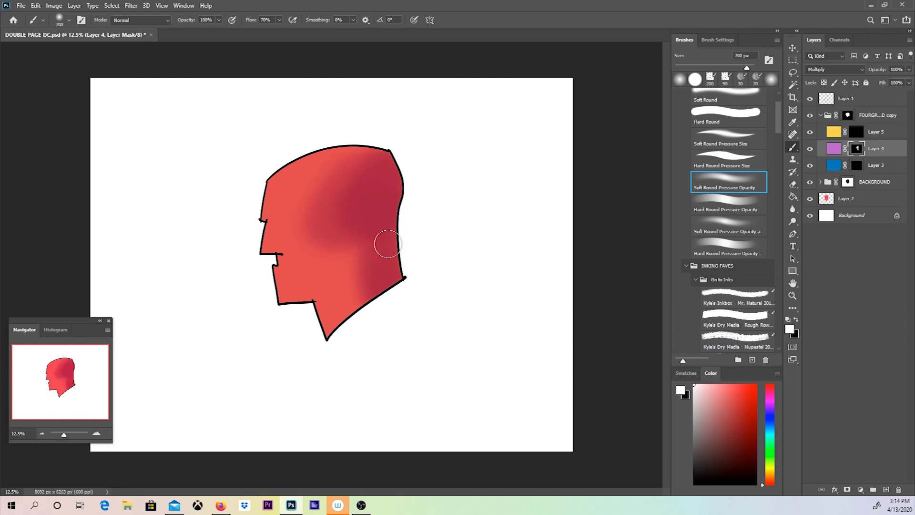
{"action": "left_click_drag", "start_coordinate": [387, 243], "coordinate": [379, 304]}
Step: Shade the brow, cheek and jaw on Layer 4's mask with the brush in Dissolve mode at 200 px
{"action": "left_click", "coordinate": [140, 20]}
{"action": "left_click", "coordinate": [132, 38]}
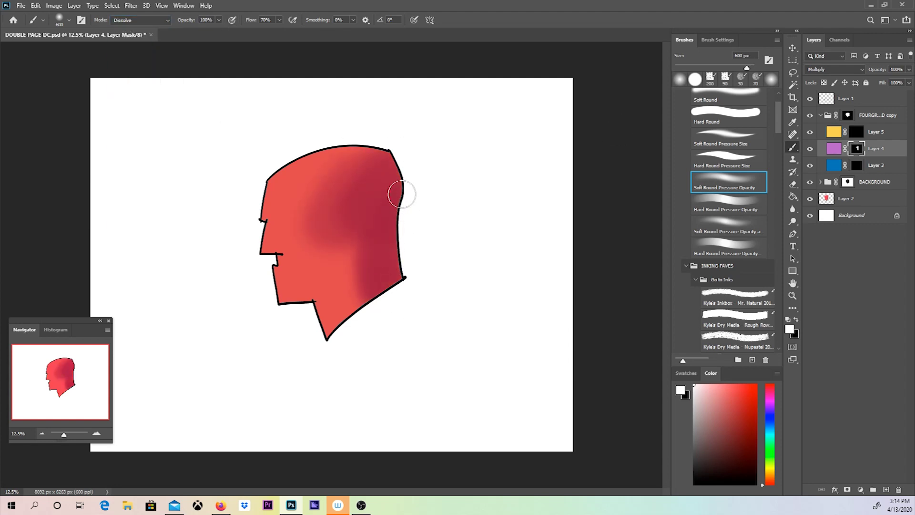
{"action": "key", "text": "bracketleft"}
{"action": "key", "text": "bracketleft"}
{"action": "key", "text": "bracketleft"}
{"action": "key", "text": "bracketleft"}
{"action": "key", "text": "bracketleft"}
{"action": "mouse_move", "coordinate": [274, 224]}
{"action": "left_mouse_down"}
{"action": "mouse_move", "coordinate": [318, 237]}
{"action": "mouse_move", "coordinate": [289, 237]}
{"action": "mouse_move", "coordinate": [299, 256]}
{"action": "mouse_move", "coordinate": [323, 243]}
{"action": "mouse_move", "coordinate": [309, 268]}
{"action": "mouse_move", "coordinate": [324, 279]}
{"action": "mouse_move", "coordinate": [351, 263]}
{"action": "mouse_move", "coordinate": [304, 313]}
{"action": "left_mouse_up"}
{"action": "left_click_drag", "start_coordinate": [351, 279], "coordinate": [308, 310]}
{"action": "left_click_drag", "start_coordinate": [293, 238], "coordinate": [324, 282]}
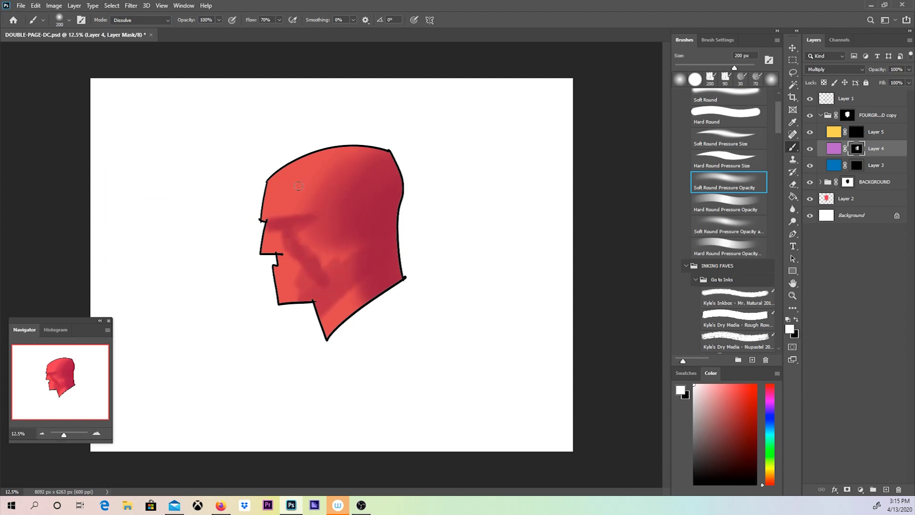
Step: Deepen the shading across the back of the head with a larger brush, and mask some away around the cheek and temple
{"action": "key", "text": "bracketright"}
{"action": "mouse_move", "coordinate": [330, 189]}
{"action": "left_mouse_down"}
{"action": "mouse_move", "coordinate": [376, 180]}
{"action": "mouse_move", "coordinate": [351, 271]}
{"action": "mouse_move", "coordinate": [366, 312]}
{"action": "left_mouse_up"}
{"action": "key", "text": "x"}
{"action": "left_click_drag", "start_coordinate": [319, 238], "coordinate": [317, 190]}
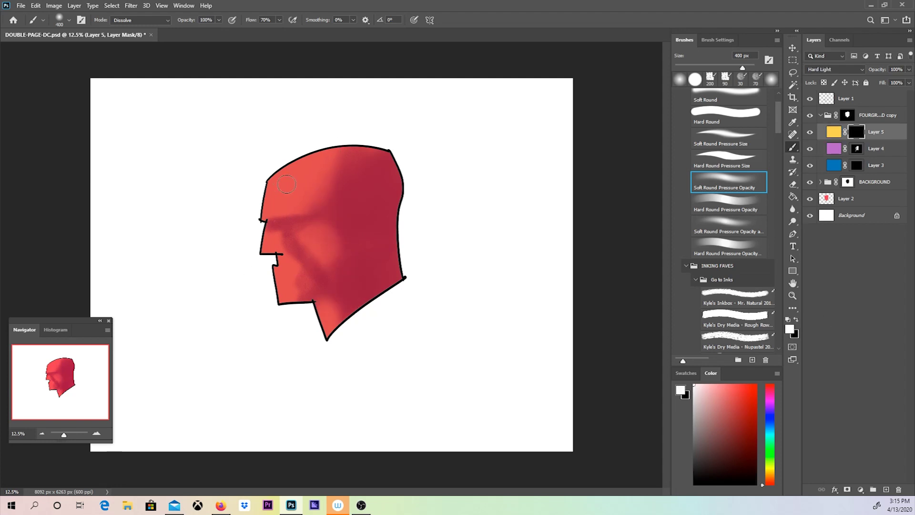
Step: Brush yellow light down the forehead and face on Layer 5's mask, starting at 400 px and using a smaller size for the cheek
{"action": "mouse_move", "coordinate": [287, 185]}
{"action": "left_mouse_down"}
{"action": "mouse_move", "coordinate": [272, 210]}
{"action": "mouse_move", "coordinate": [324, 162]}
{"action": "mouse_move", "coordinate": [271, 240]}
{"action": "mouse_move", "coordinate": [280, 304]}
{"action": "mouse_move", "coordinate": [322, 341]}
{"action": "left_mouse_up"}
{"action": "key", "text": "bracketleft"}
{"action": "key", "text": "bracketleft"}
{"action": "mouse_move", "coordinate": [324, 226]}
{"action": "left_mouse_down"}
{"action": "mouse_move", "coordinate": [308, 241]}
{"action": "mouse_move", "coordinate": [288, 288]}
{"action": "left_mouse_up"}
{"action": "key", "text": "bracketright"}
{"action": "key", "text": "bracketright"}
Step: Invert Layer 3's mask to reveal the blue, and paint a yellow forehead highlight on Layer 5's mask with Kyle's Dry Media - Rough brush
{"action": "left_click", "coordinate": [861, 166]}
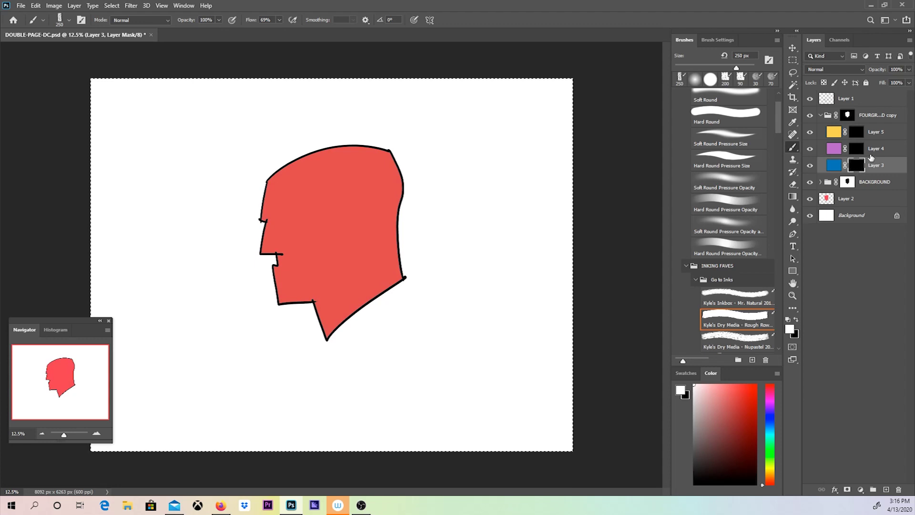
{"action": "key", "text": "ctrl+i"}
{"action": "left_click", "coordinate": [856, 132]}
{"action": "key", "text": "bracketleft"}
{"action": "key", "text": "bracketleft"}
{"action": "key", "text": "bracketleft"}
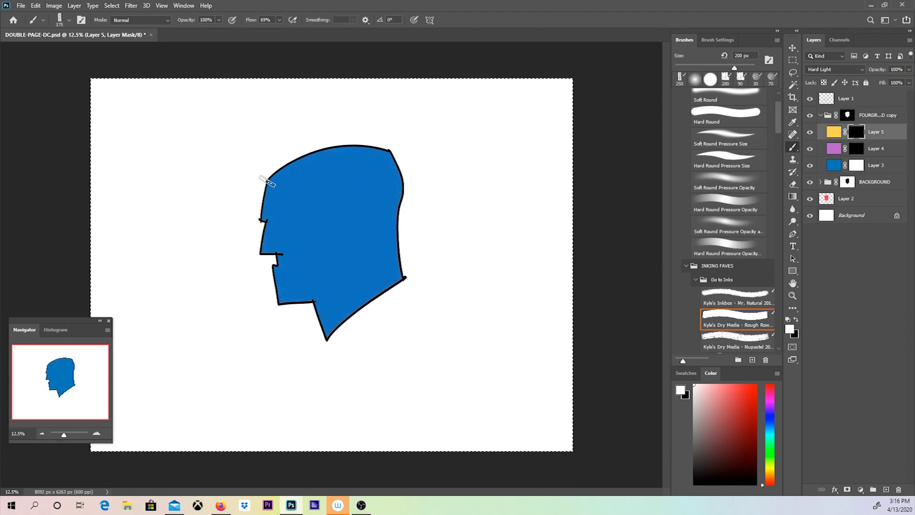
{"action": "mouse_move", "coordinate": [276, 175]}
{"action": "left_mouse_down"}
{"action": "mouse_move", "coordinate": [266, 205]}
{"action": "mouse_move", "coordinate": [271, 183]}
{"action": "left_mouse_up"}
Step: Extend the yellow highlight along the front of the crown and add a patch on the upper cheek with a larger brush
{"action": "key", "text": "bracketright"}
{"action": "key", "text": "bracketright"}
{"action": "key", "text": "bracketright"}
{"action": "key", "text": "bracketright"}
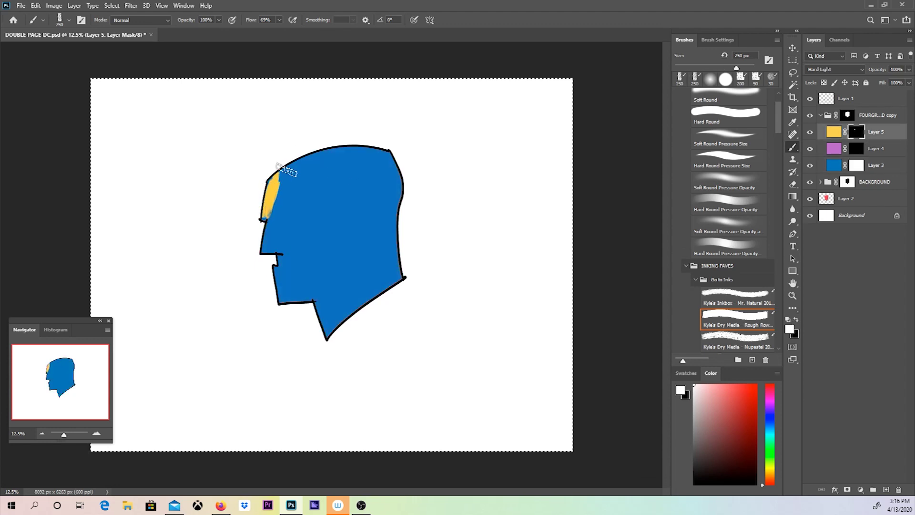
{"action": "left_click_drag", "start_coordinate": [309, 157], "coordinate": [270, 219]}
{"action": "left_click_drag", "start_coordinate": [286, 230], "coordinate": [291, 235]}
Step: Paint a thin yellow streak down the side of the forehead on Layer 5's mask with the brush at 175 px
{"action": "key", "text": "bracketleft"}
{"action": "key", "text": "bracketleft"}
{"action": "key", "text": "bracketleft"}
{"action": "left_click_drag", "start_coordinate": [294, 181], "coordinate": [274, 214]}
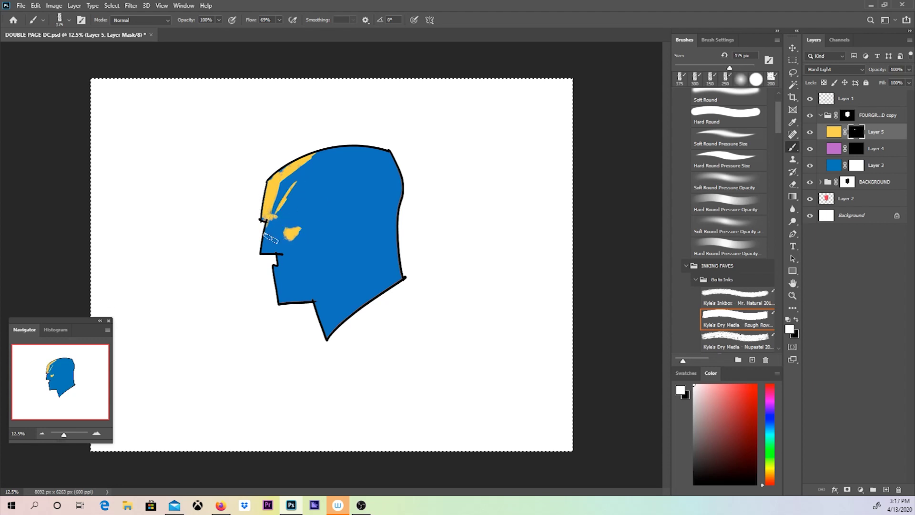
Step: Add yellow light to the chin, cheek and side of the forehead on Layer 5's mask, raising the brush to 200 px
{"action": "left_click_drag", "start_coordinate": [282, 273], "coordinate": [283, 299]}
{"action": "key", "text": "bracketright"}
{"action": "key", "text": "bracketright"}
{"action": "left_click_drag", "start_coordinate": [292, 233], "coordinate": [305, 226]}
{"action": "left_click_drag", "start_coordinate": [312, 162], "coordinate": [274, 214]}
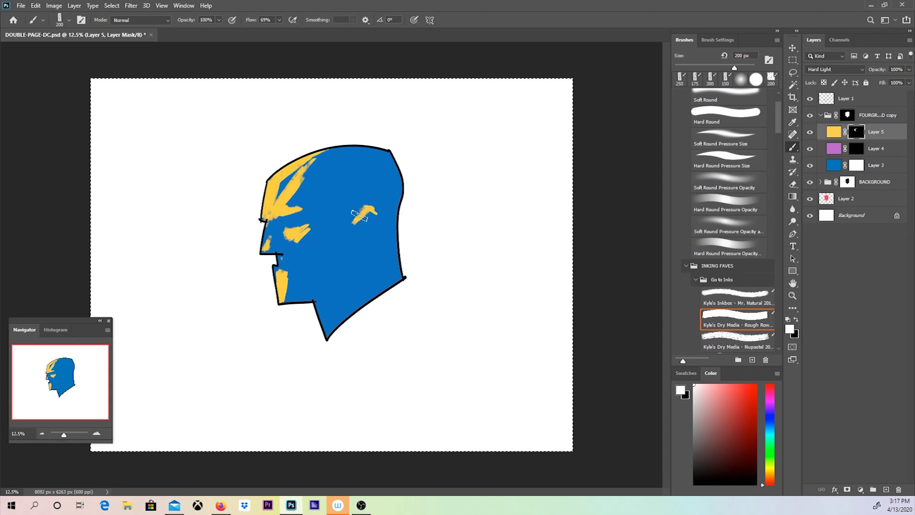
Step: Paint purple Multiply shadow on Layer 4's mask along the temple, around the nose and mouth, and below the ear
{"action": "key", "text": "alt+bracketleft"}
{"action": "left_click_drag", "start_coordinate": [312, 168], "coordinate": [291, 207]}
{"action": "mouse_move", "coordinate": [348, 147]}
{"action": "left_mouse_down"}
{"action": "mouse_move", "coordinate": [281, 224]}
{"action": "mouse_move", "coordinate": [295, 246]}
{"action": "mouse_move", "coordinate": [325, 228]}
{"action": "left_mouse_up"}
{"action": "mouse_move", "coordinate": [271, 227]}
{"action": "left_mouse_down"}
{"action": "mouse_move", "coordinate": [288, 251]}
{"action": "mouse_move", "coordinate": [281, 263]}
{"action": "left_mouse_up"}
{"action": "left_click_drag", "start_coordinate": [294, 268], "coordinate": [287, 300]}
{"action": "left_click_drag", "start_coordinate": [358, 236], "coordinate": [392, 219]}
Step: Shade the back of the head, the area behind the ear and the jawline on Layer 4's mask with a larger brush
{"action": "key", "text": "bracketright"}
{"action": "key", "text": "bracketright"}
{"action": "mouse_move", "coordinate": [348, 173]}
{"action": "left_mouse_down"}
{"action": "mouse_move", "coordinate": [356, 207]}
{"action": "mouse_move", "coordinate": [351, 154]}
{"action": "left_mouse_up"}
{"action": "left_click_drag", "start_coordinate": [369, 150], "coordinate": [374, 209]}
{"action": "mouse_move", "coordinate": [388, 157]}
{"action": "left_mouse_down"}
{"action": "mouse_move", "coordinate": [385, 240]}
{"action": "mouse_move", "coordinate": [350, 272]}
{"action": "left_mouse_up"}
{"action": "left_click_drag", "start_coordinate": [342, 279], "coordinate": [307, 298]}
Step: Hatch the cheek and mouth area and shade the neck on Layer 4's mask with the brush at 150 px
{"action": "key", "text": "bracketleft"}
{"action": "left_click_drag", "start_coordinate": [298, 257], "coordinate": [310, 281]}
{"action": "left_click_drag", "start_coordinate": [324, 267], "coordinate": [298, 295]}
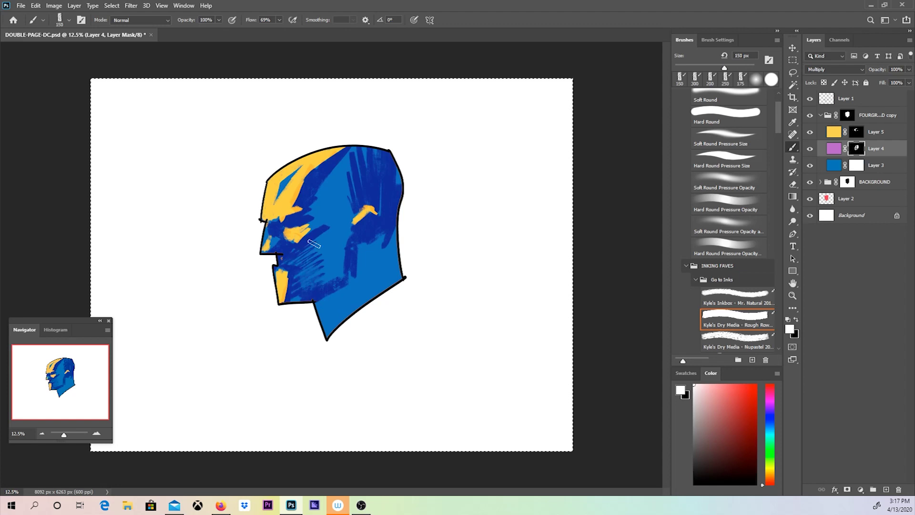
{"action": "left_click_drag", "start_coordinate": [310, 243], "coordinate": [320, 272]}
{"action": "mouse_move", "coordinate": [321, 281]}
{"action": "left_mouse_down"}
{"action": "mouse_move", "coordinate": [352, 270]}
{"action": "mouse_move", "coordinate": [325, 329]}
{"action": "left_mouse_up"}
{"action": "left_click_drag", "start_coordinate": [371, 243], "coordinate": [353, 291]}
{"action": "left_click_drag", "start_coordinate": [395, 250], "coordinate": [369, 293]}
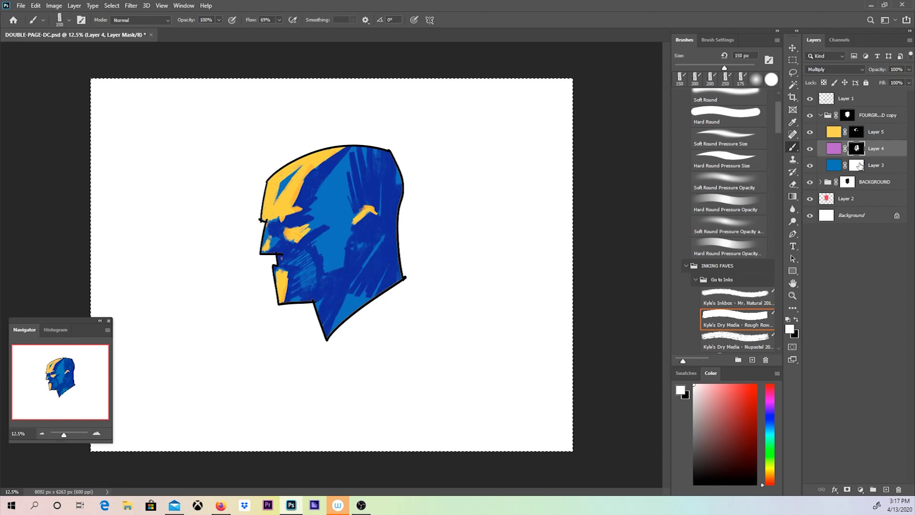
Step: Invert Layer 3's mask to hide the blue
{"action": "left_click", "coordinate": [857, 166]}
{"action": "key", "text": "ctrl+i"}
{"action": "key", "text": "g"}
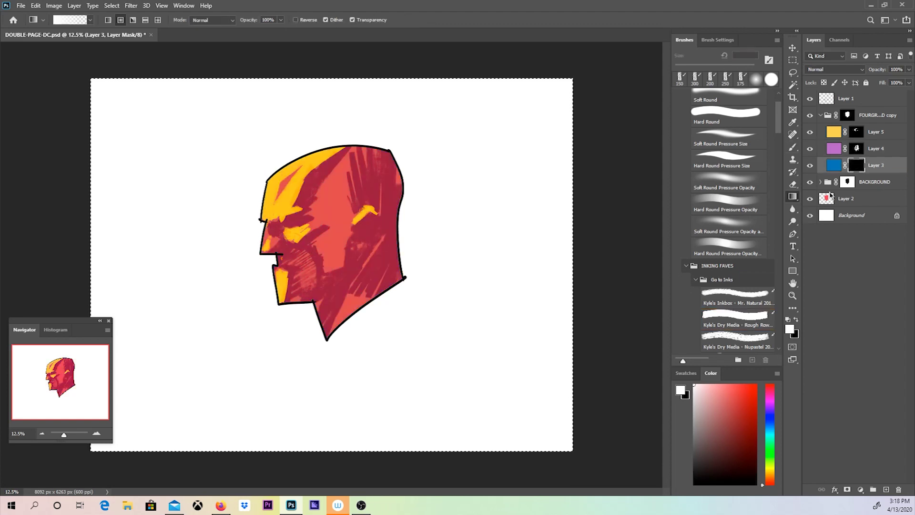
{"action": "left_click_drag", "start_coordinate": [418, 237], "coordinate": [218, 249]}
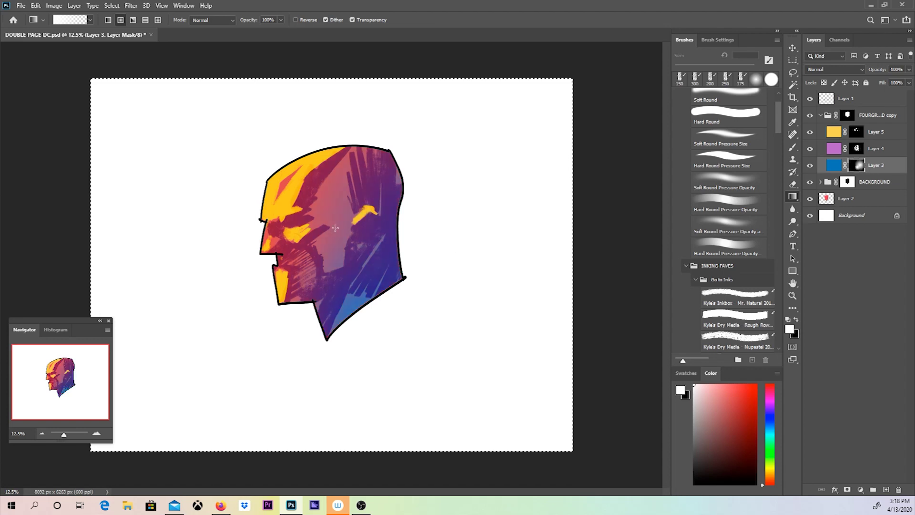
{"action": "key", "text": "ctrl+z"}
Step: Draw a linear teal-to-transparent gradient from the crown toward the face on Layer 5's color fill rather than its mask
{"action": "left_click", "coordinate": [826, 137]}
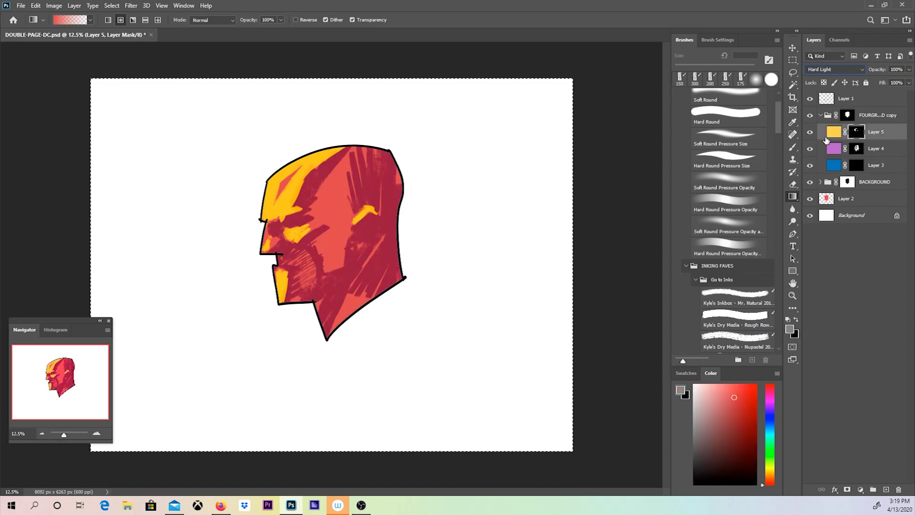
{"action": "left_click", "coordinate": [835, 131]}
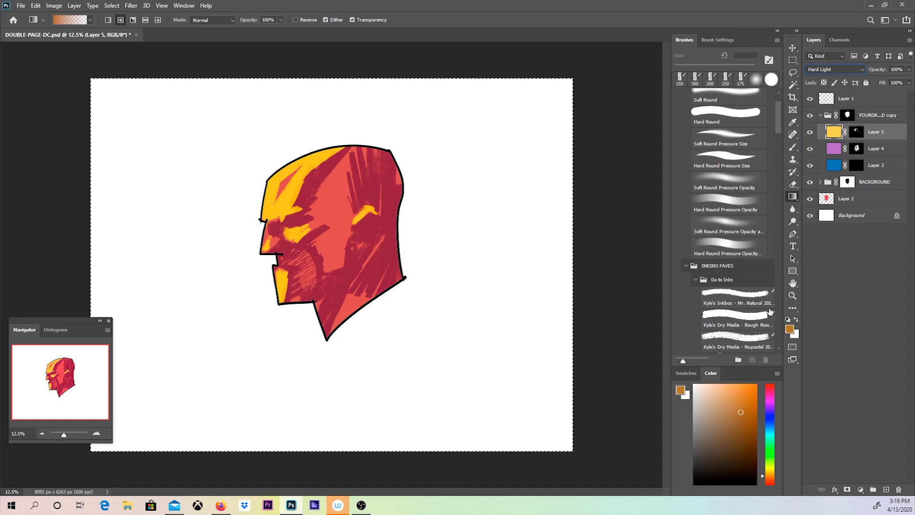
{"action": "left_click", "coordinate": [766, 435]}
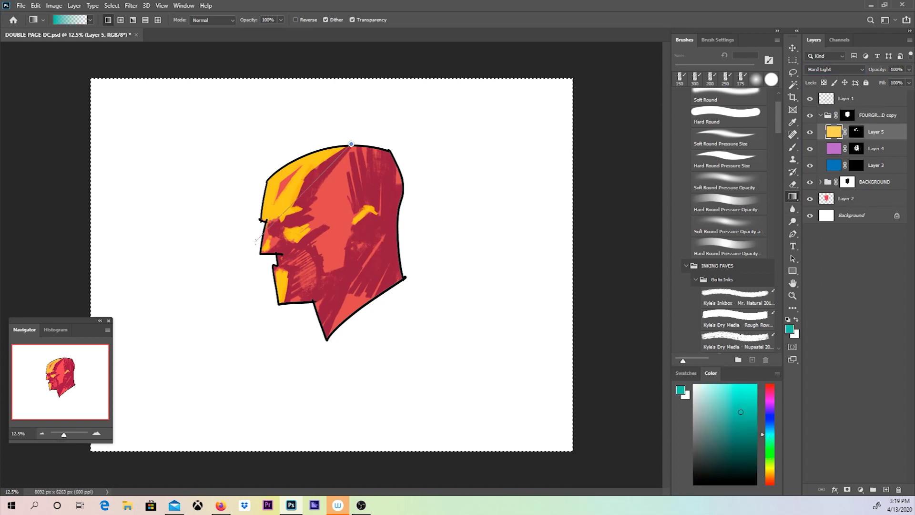
{"action": "left_click_drag", "start_coordinate": [256, 241], "coordinate": [246, 247]}
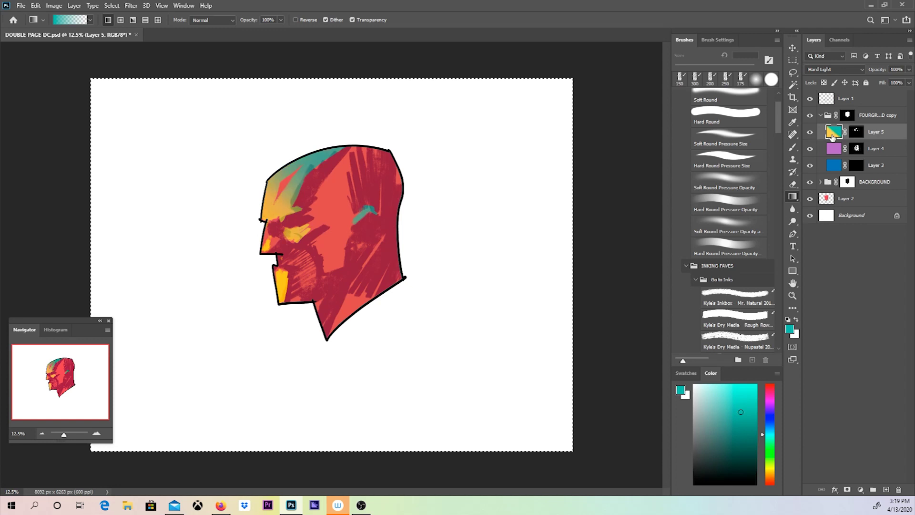
Step: Disable and re-enable the masks of Layer 5 and its parent group to examine what each one hides
{"action": "left_click", "coordinate": [856, 133], "text": "shift"}
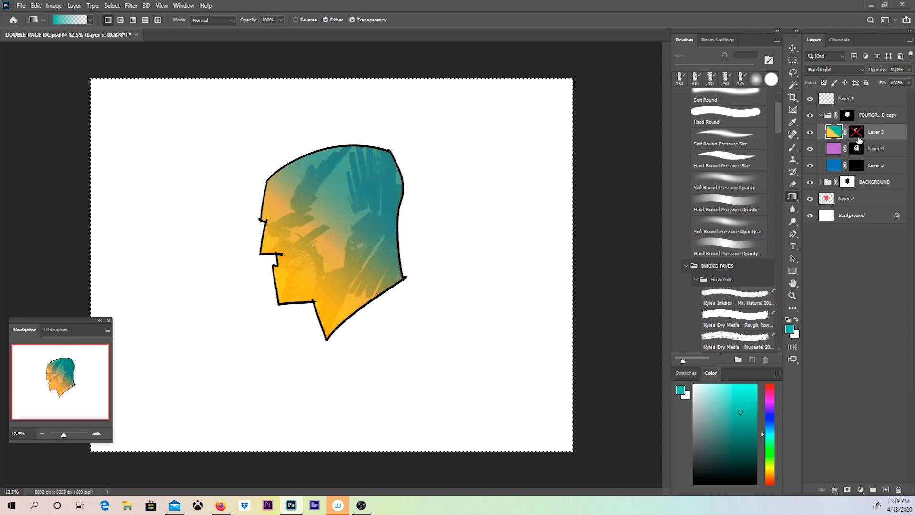
{"action": "left_click", "coordinate": [856, 133], "text": "shift"}
{"action": "left_click", "coordinate": [848, 116], "text": "shift"}
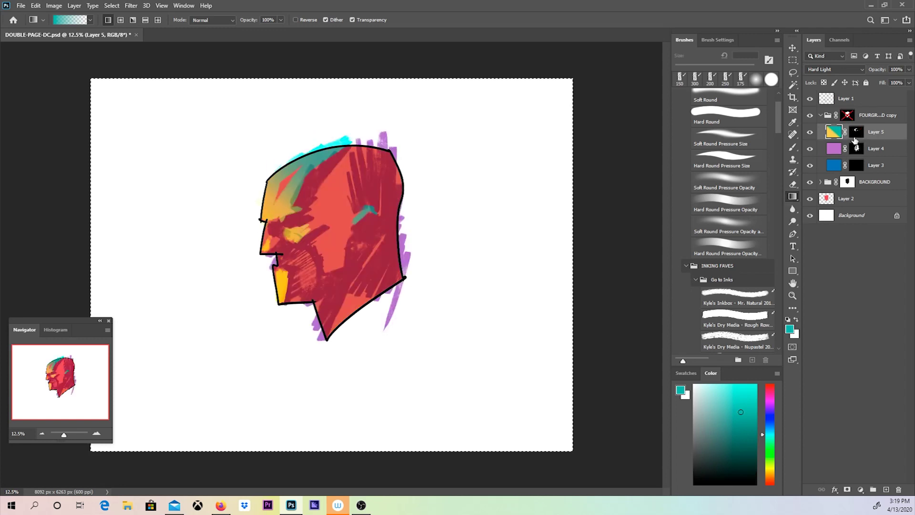
{"action": "left_click", "coordinate": [856, 133], "text": "shift"}
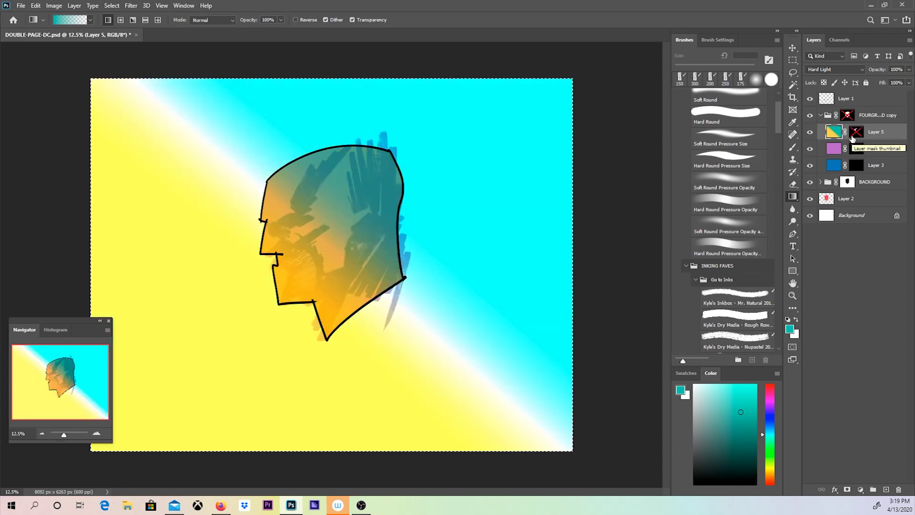
{"action": "left_click", "coordinate": [856, 132], "text": "shift"}
{"action": "left_click", "coordinate": [848, 116], "text": "shift"}
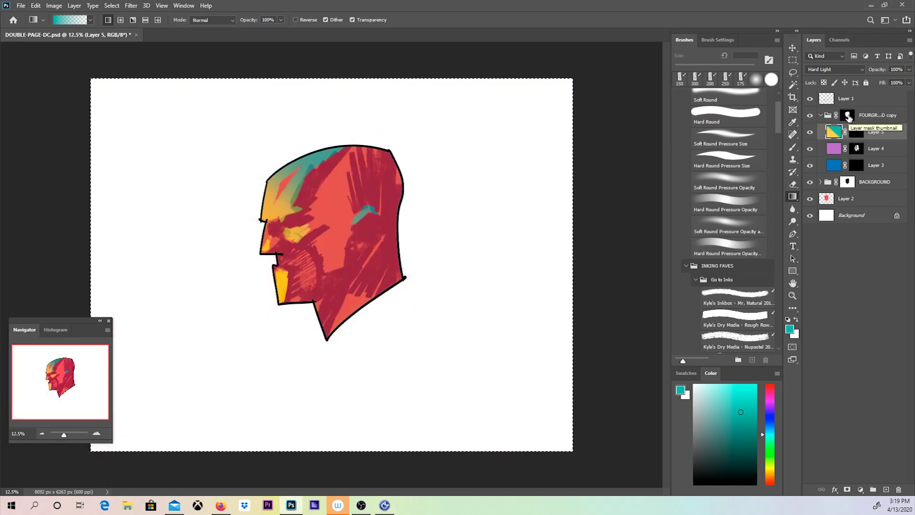
Step: Clear Layer 5's gradient and fill the layer with solid teal using the Paint Bucket
{"action": "key", "text": "Delete"}
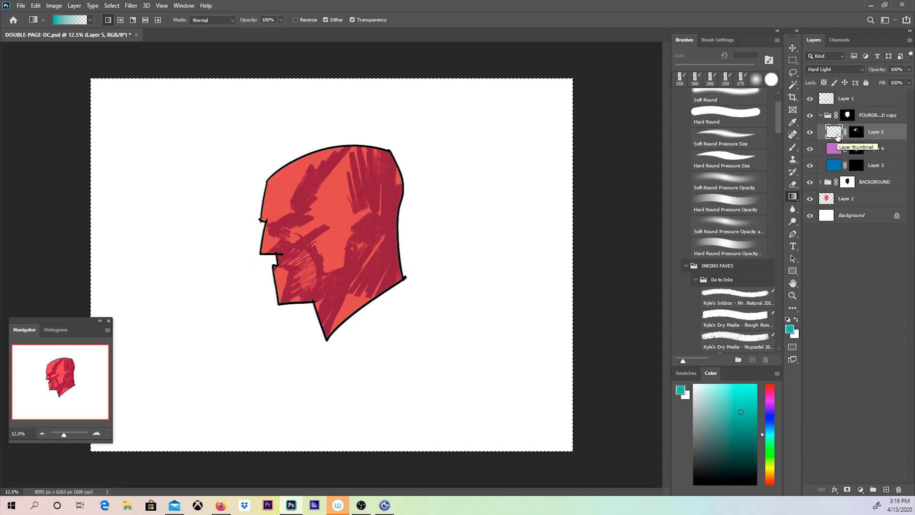
{"action": "key", "text": "shift+g"}
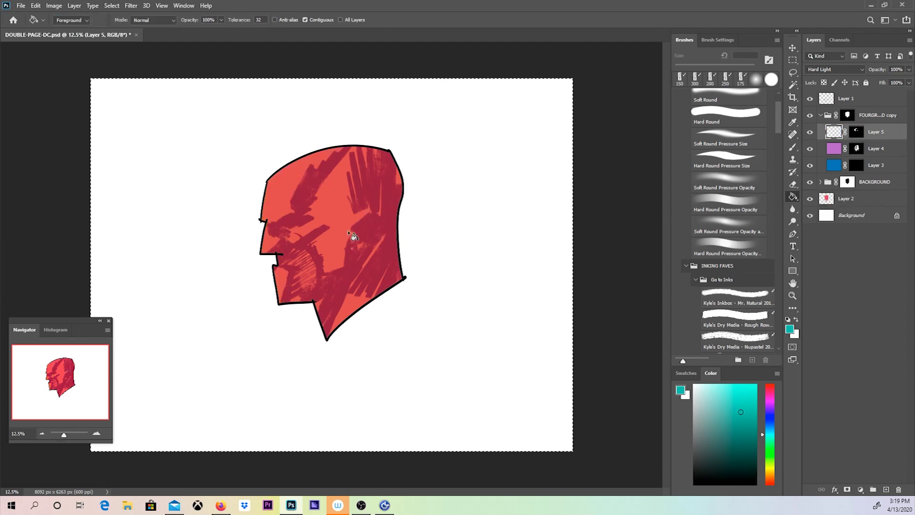
{"action": "left_click", "coordinate": [337, 316]}
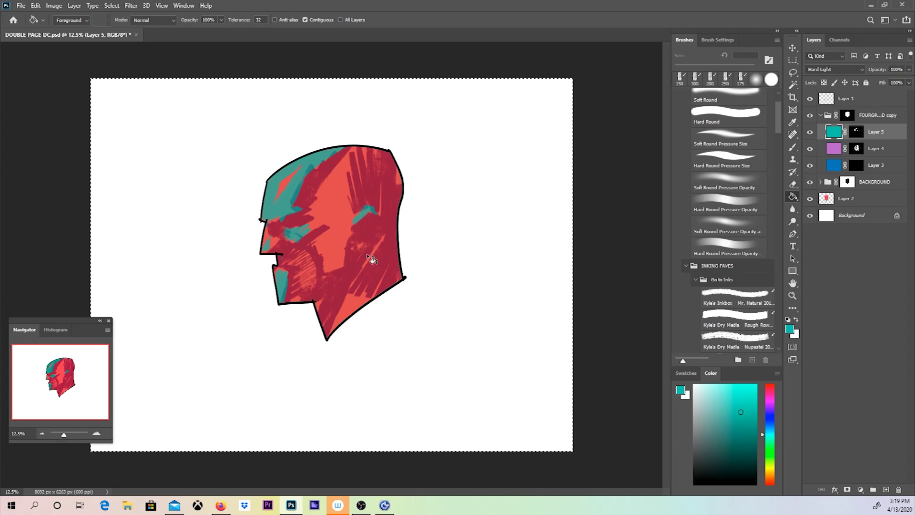
Step: Try a green and a yellow-green fill on Layer 5
{"action": "left_click", "coordinate": [770, 450]}
{"action": "left_click", "coordinate": [334, 324]}
{"action": "left_click", "coordinate": [772, 468]}
{"action": "left_click", "coordinate": [348, 334]}
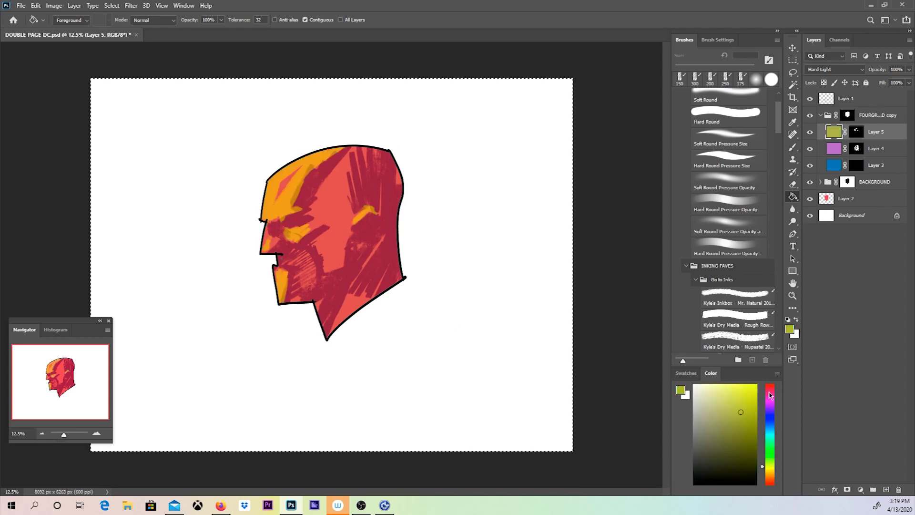
Step: Try bright cyan on Layer 5, and settle on a pale green fill for it with a darker green for Layer 4
{"action": "left_click", "coordinate": [769, 394]}
{"action": "left_click", "coordinate": [768, 436]}
{"action": "left_click", "coordinate": [300, 332]}
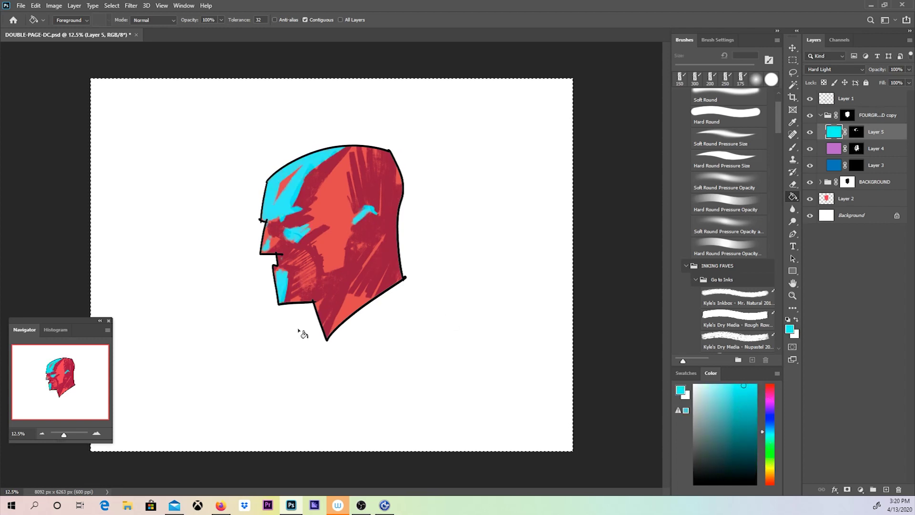
{"action": "left_click", "coordinate": [772, 452]}
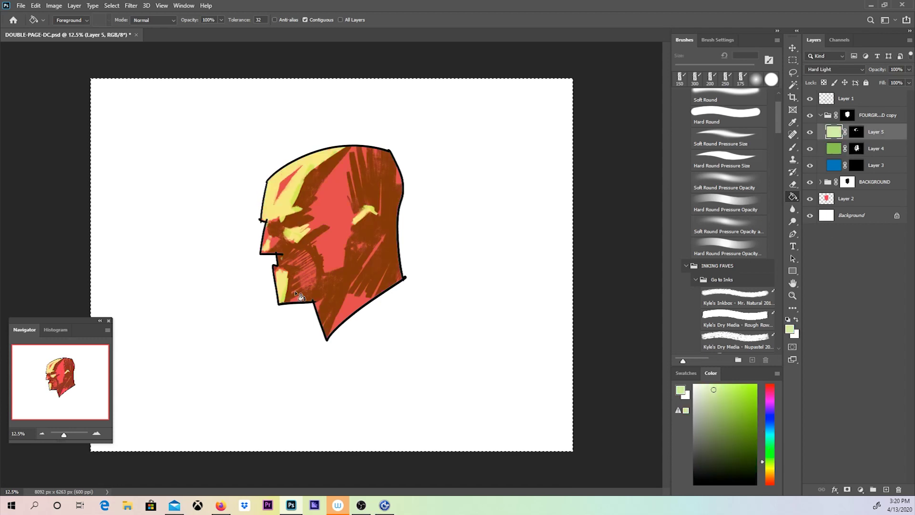
Step: Draw white linear gradients on the masks of Layer 4 and Layer 5 in the BACKGROUND group to blend yellow into purple behind the head
{"action": "left_click", "coordinate": [856, 198]}
{"action": "left_click", "coordinate": [861, 215]}
{"action": "key", "text": "shift+g"}
{"action": "key", "text": "d"}
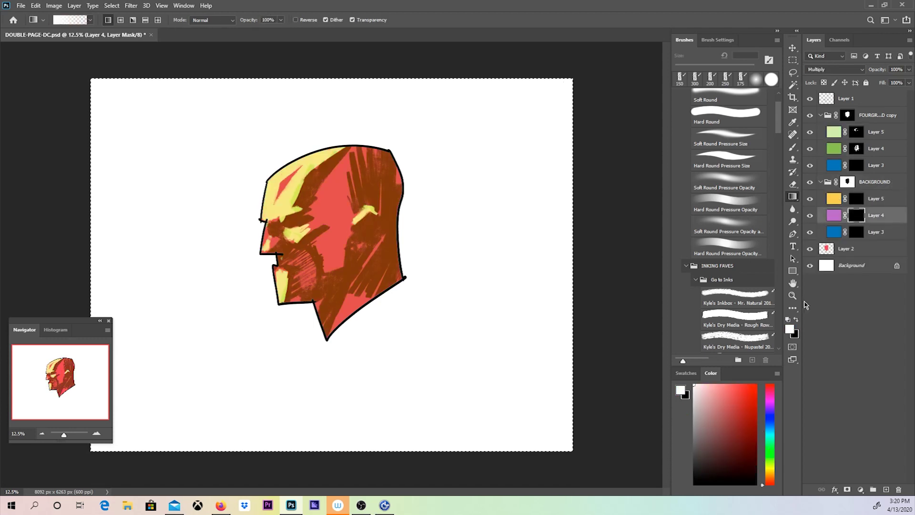
{"action": "left_click_drag", "start_coordinate": [273, 93], "coordinate": [273, 91]}
{"action": "left_click", "coordinate": [856, 198]}
{"action": "left_click_drag", "start_coordinate": [239, 148], "coordinate": [366, 348]}
Step: Add a new layer in the BACKGROUND group and sketch brownish-red hatching around the head with the 70 px Hard Round Pressure Size brush
{"action": "left_click", "coordinate": [885, 489]}
{"action": "key", "text": "b"}
{"action": "left_click", "coordinate": [728, 160]}
{"action": "left_click", "coordinate": [709, 430]}
{"action": "left_click_drag", "start_coordinate": [409, 127], "coordinate": [376, 147]}
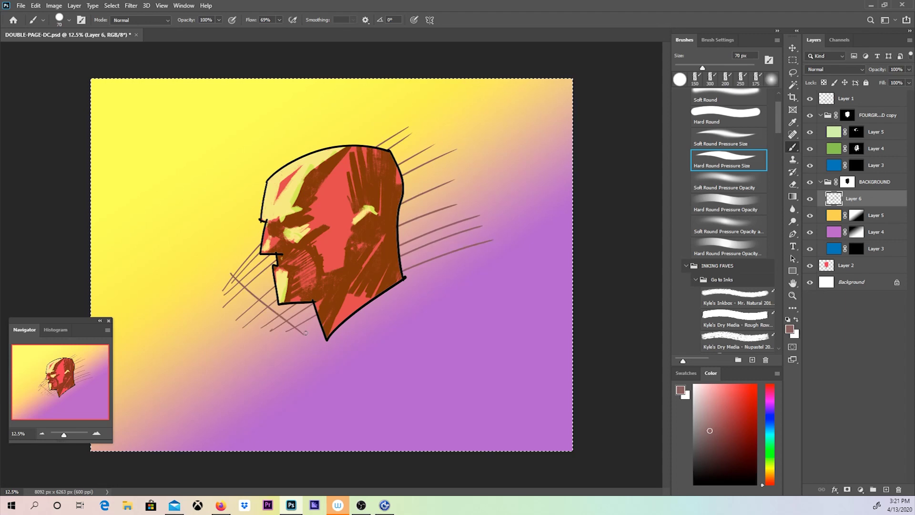
Step: Paint a brownish-red haze around the head with the Soft Round Pressure Opacity brush in Dissolve mode at 1900 px
{"action": "left_click", "coordinate": [728, 183]}
{"action": "left_click", "coordinate": [145, 20]}
{"action": "left_click", "coordinate": [123, 36]}
{"action": "key", "text": "bracketright"}
{"action": "key", "text": "bracketright"}
{"action": "key", "text": "bracketright"}
{"action": "key", "text": "bracketright"}
{"action": "key", "text": "bracketright"}
{"action": "key", "text": "bracketright"}
{"action": "key", "text": "bracketright"}
{"action": "key", "text": "bracketright"}
{"action": "key", "text": "bracketright"}
{"action": "key", "text": "bracketright"}
{"action": "key", "text": "bracketright"}
{"action": "key", "text": "bracketright"}
{"action": "key", "text": "bracketright"}
{"action": "key", "text": "bracketright"}
{"action": "key", "text": "bracketright"}
{"action": "key", "text": "bracketright"}
{"action": "key", "text": "bracketright"}
{"action": "key", "text": "bracketright"}
{"action": "key", "text": "bracketright"}
{"action": "key", "text": "bracketright"}
{"action": "mouse_move", "coordinate": [253, 205]}
{"action": "left_mouse_down"}
{"action": "mouse_move", "coordinate": [333, 329]}
{"action": "mouse_move", "coordinate": [418, 225]}
{"action": "mouse_move", "coordinate": [267, 333]}
{"action": "left_mouse_up"}
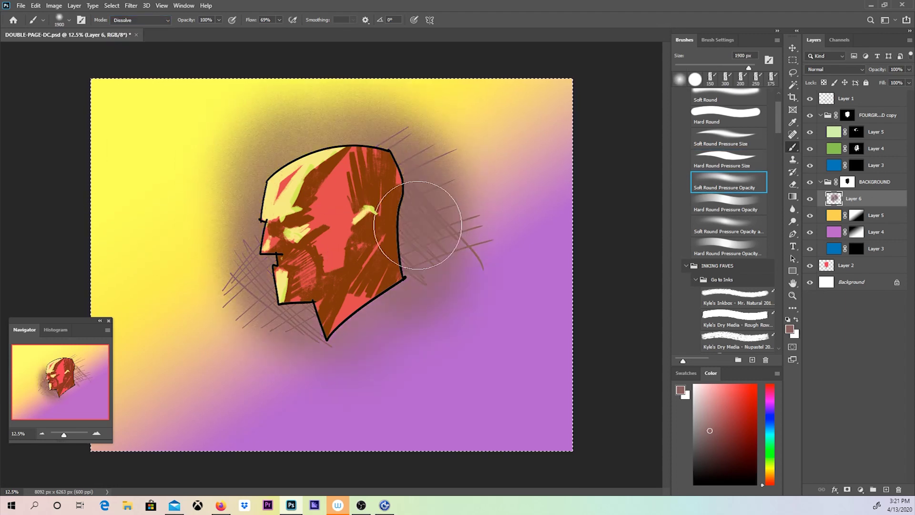
{"action": "left_click", "coordinate": [856, 232]}
{"action": "left_click", "coordinate": [857, 215]}
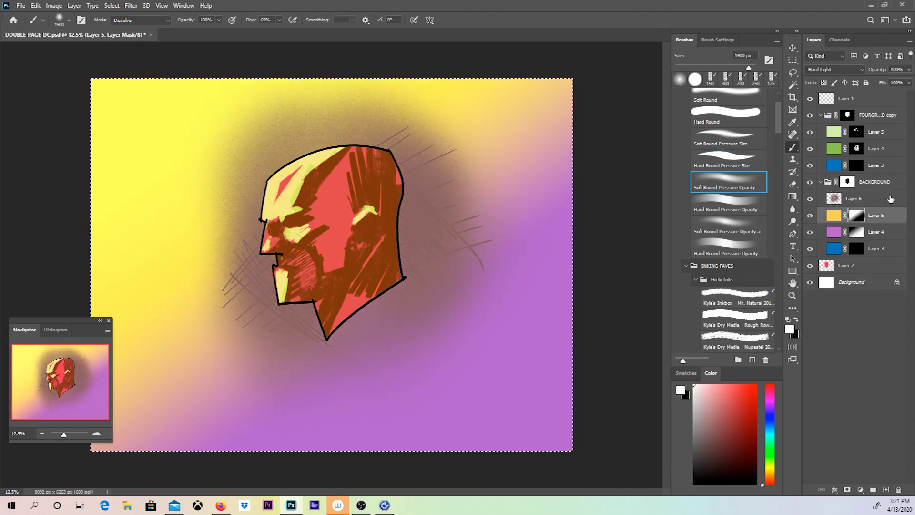
{"action": "key", "text": "g"}
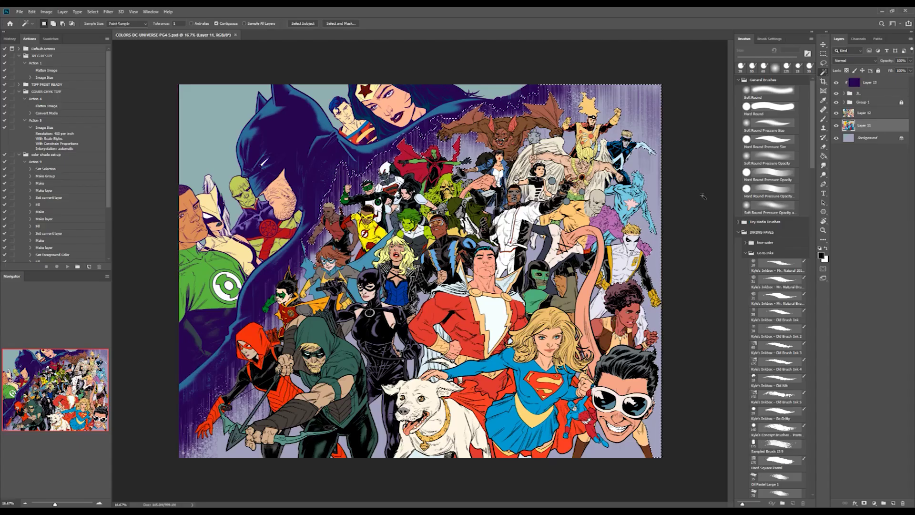
Step: Select the background color on the comic page with Contiguous off, and create a group above Layer 12 masked to that selection
{"action": "left_click", "coordinate": [216, 23]}
{"action": "left_click", "coordinate": [656, 185]}
{"action": "left_click", "coordinate": [876, 113]}
{"action": "left_click", "coordinate": [883, 502]}
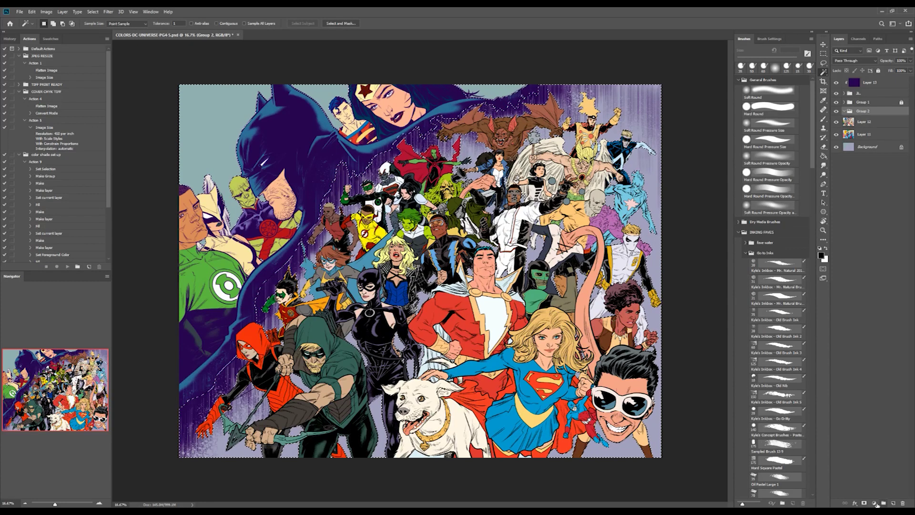
{"action": "left_click", "coordinate": [864, 503]}
Step: Duplicate the masked group and add a new layer inside the copy
{"action": "key", "text": "ctrl+j"}
{"action": "key", "text": "g"}
{"action": "left_click", "coordinate": [893, 503]}
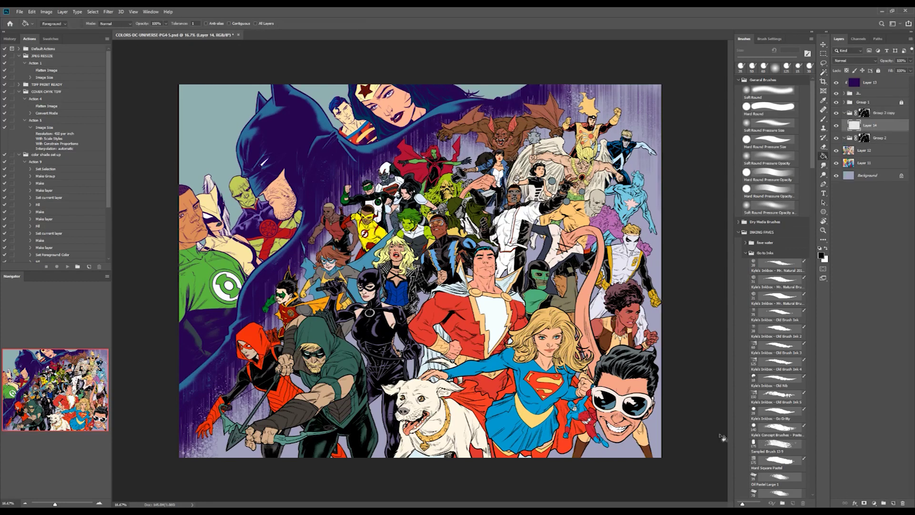
Step: Fill the new layer with light blue and invert the copied group's mask so the color covers the figures
{"action": "left_click", "coordinate": [50, 38]}
{"action": "left_click", "coordinate": [74, 80]}
{"action": "key", "text": "alt+BackSpace"}
{"action": "left_click", "coordinate": [863, 112]}
{"action": "key", "text": "ctrl+i"}
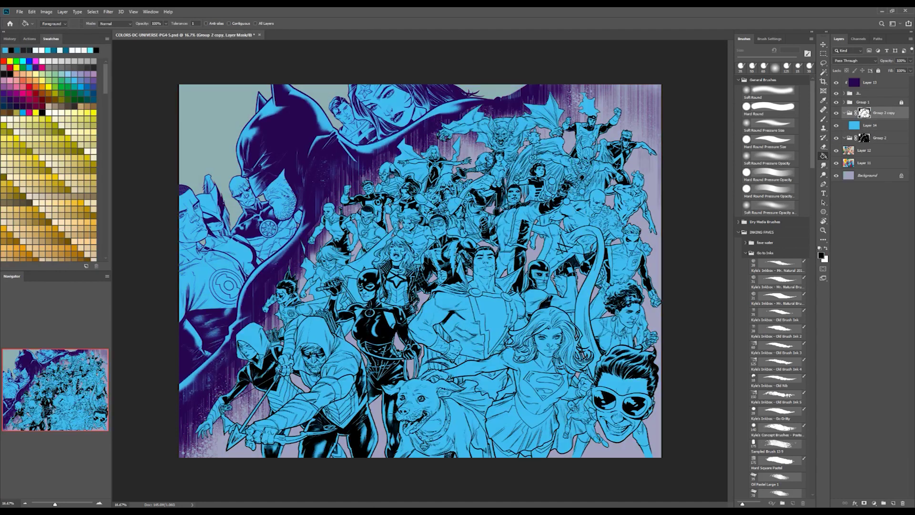
Step: Try Soft Light on the light blue layer, compare it with the layer hidden, and set its blend mode to Multiply
{"action": "left_click", "coordinate": [870, 125]}
{"action": "left_click", "coordinate": [854, 60]}
{"action": "left_click", "coordinate": [863, 172]}
{"action": "left_click", "coordinate": [836, 126]}
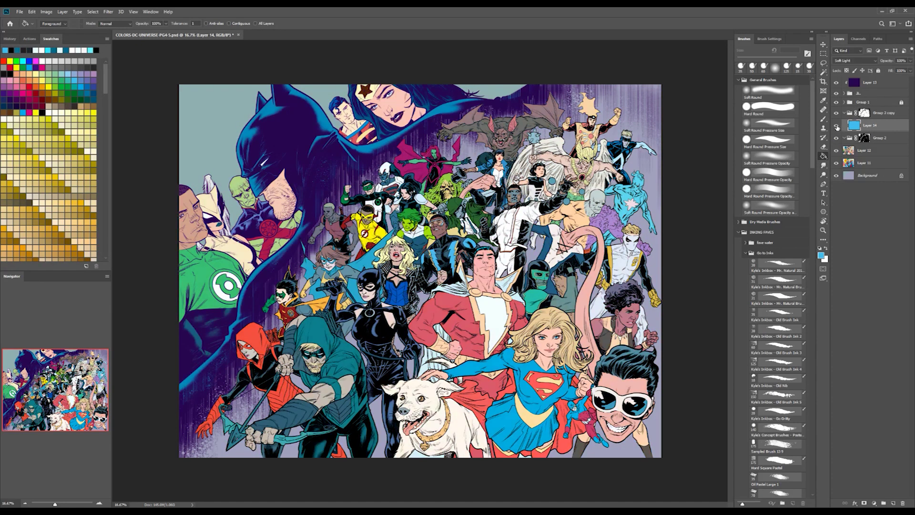
{"action": "key", "text": "shift+alt+m"}
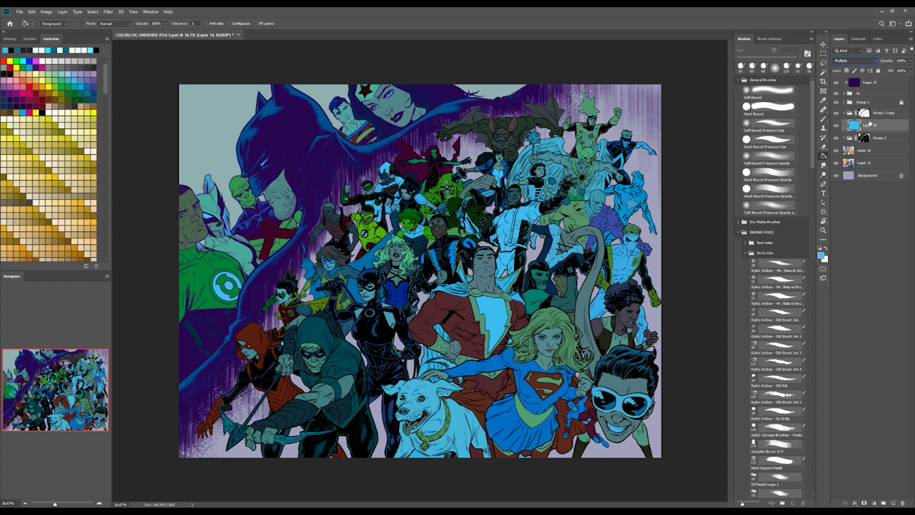
Step: Rename the copied group FG and the original masked group BG
{"action": "double_click", "coordinate": [883, 112]}
{"action": "type", "text": "FG"}
{"action": "key", "text": "Return"}
{"action": "double_click", "coordinate": [878, 138]}
{"action": "type", "text": "B"}
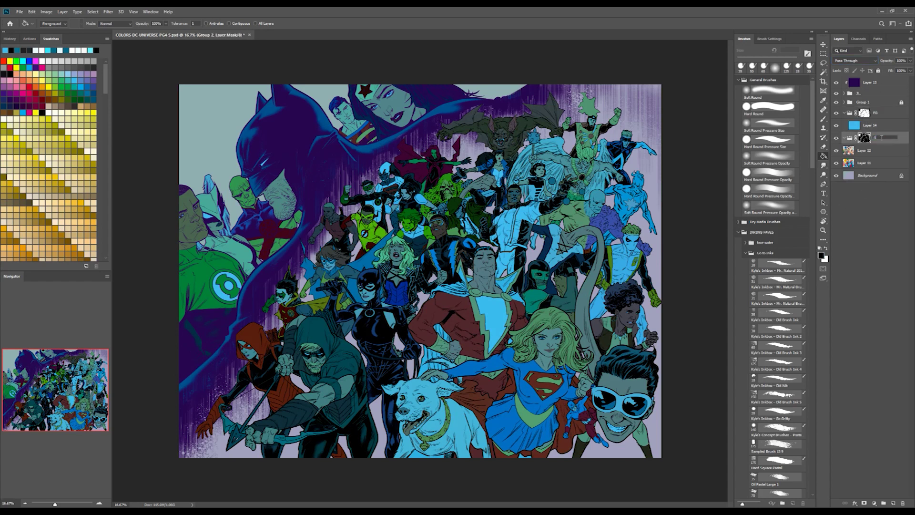
{"action": "type", "text": "G"}
{"action": "key", "text": "Return"}
Step: Select the Batman area on Layer 11 together with the BG mask's area, and fill that selection with black on the FG mask
{"action": "left_click", "coordinate": [850, 162]}
{"action": "key", "text": "w"}
{"action": "left_click", "coordinate": [260, 259]}
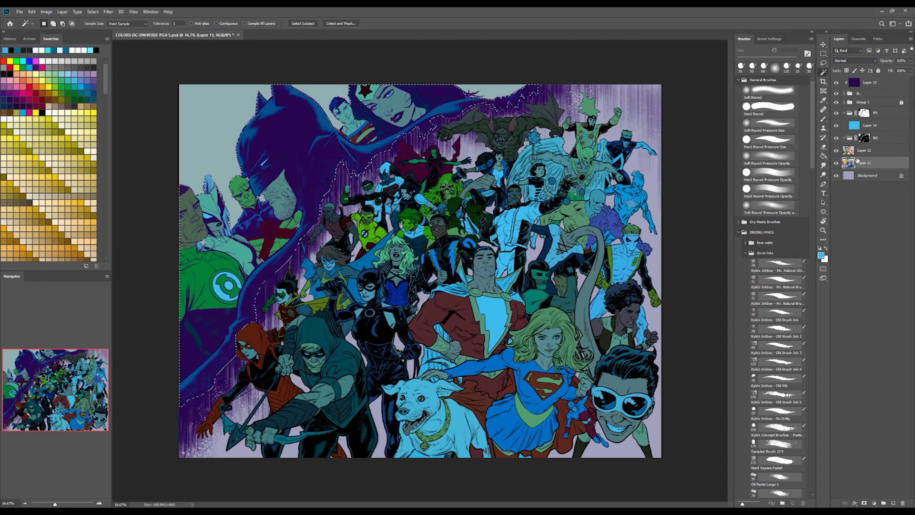
{"action": "left_click", "coordinate": [864, 137], "text": "ctrl"}
{"action": "left_click", "coordinate": [863, 113]}
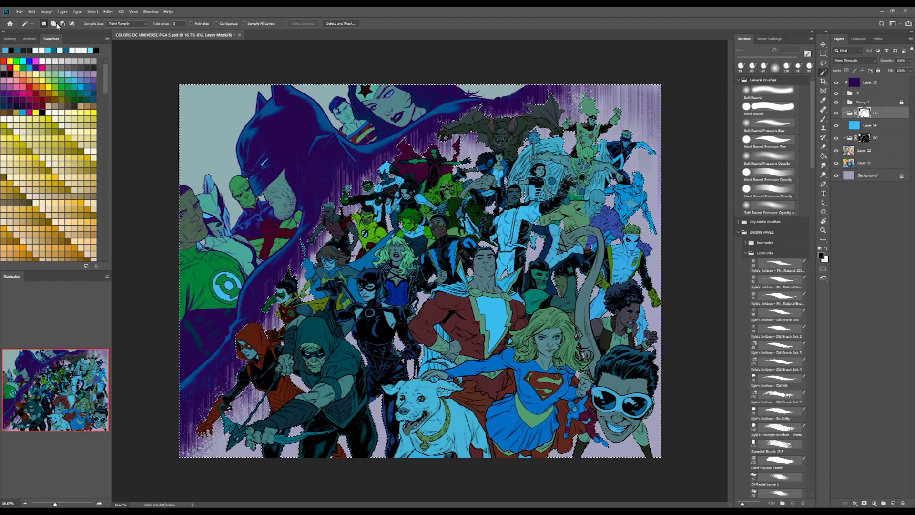
{"action": "key", "text": "alt+BackSpace"}
Step: Delete the BG group's mask and replace it with a new one made from the current selection
{"action": "left_click", "coordinate": [863, 137]}
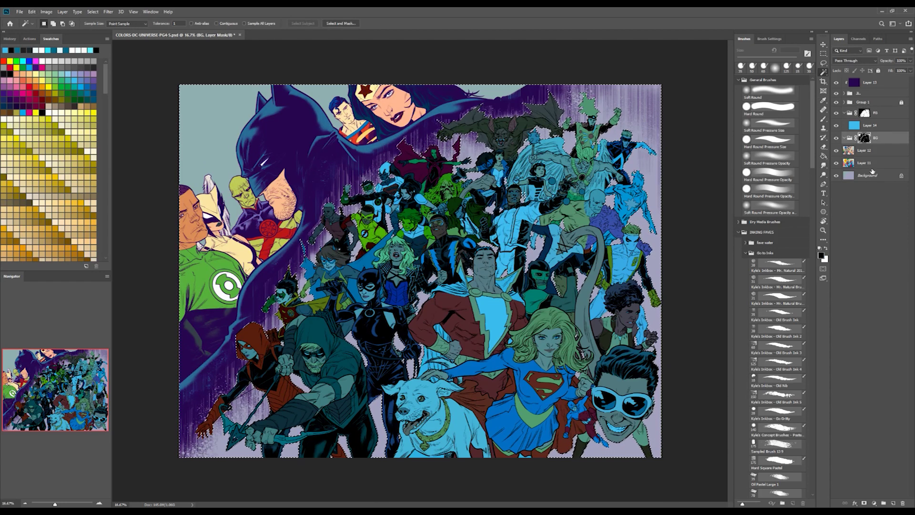
{"action": "left_click", "coordinate": [902, 503]}
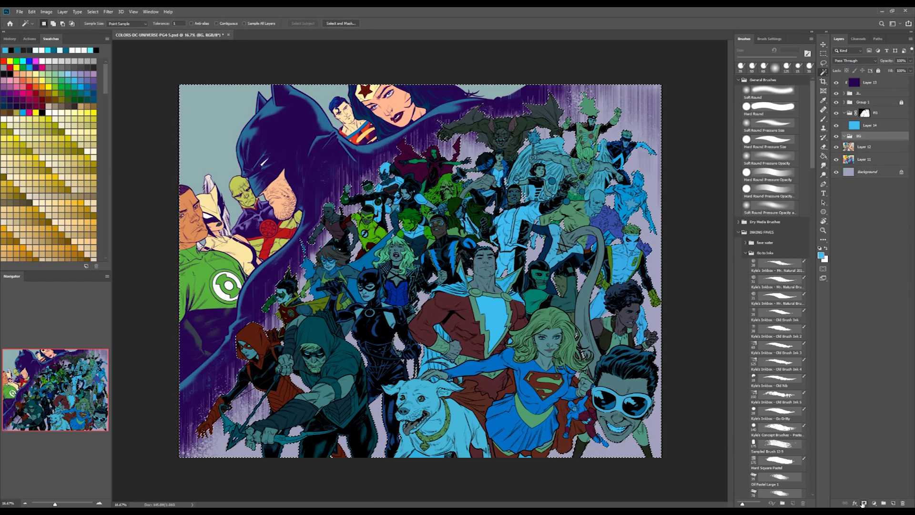
{"action": "left_click", "coordinate": [863, 503]}
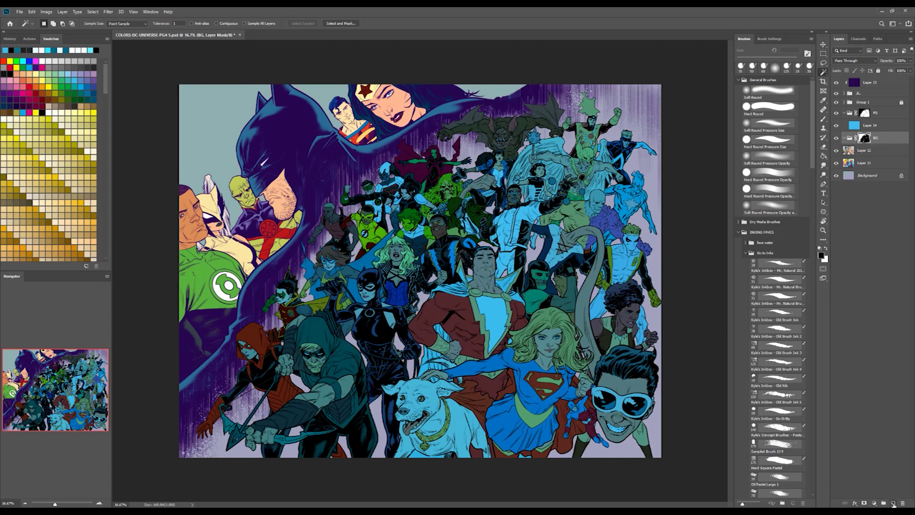
Step: Add a new layer inside the BG group and fill it with orange
{"action": "left_click", "coordinate": [893, 503]}
{"action": "key", "text": "g"}
{"action": "left_click", "coordinate": [29, 80]}
{"action": "left_click", "coordinate": [229, 143]}
Step: Select the Batman area on Layer 11 and create a new group masked to that selection between the FG and BG groups
{"action": "left_click", "coordinate": [858, 174]}
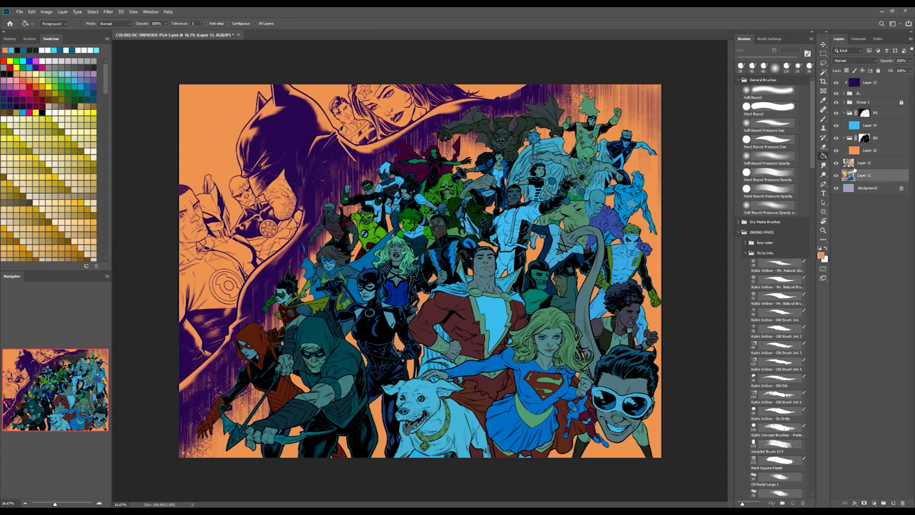
{"action": "left_click", "coordinate": [823, 72]}
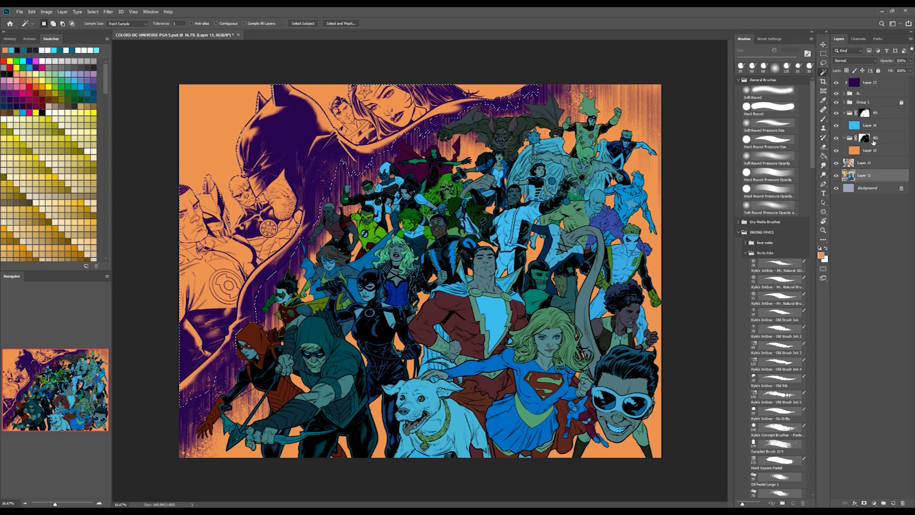
{"action": "left_click", "coordinate": [844, 137]}
{"action": "left_click", "coordinate": [863, 113]}
{"action": "left_click", "coordinate": [875, 138]}
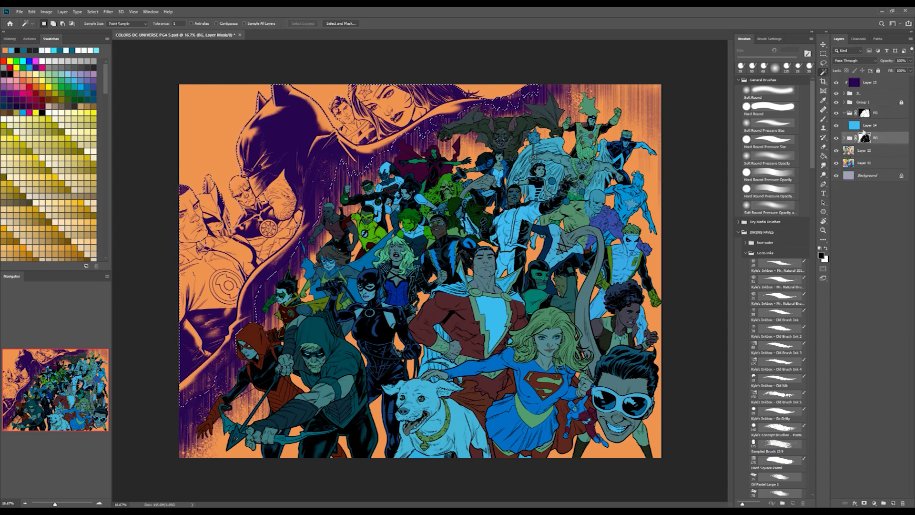
{"action": "left_click", "coordinate": [844, 112]}
{"action": "left_click", "coordinate": [883, 503]}
{"action": "left_click", "coordinate": [864, 501]}
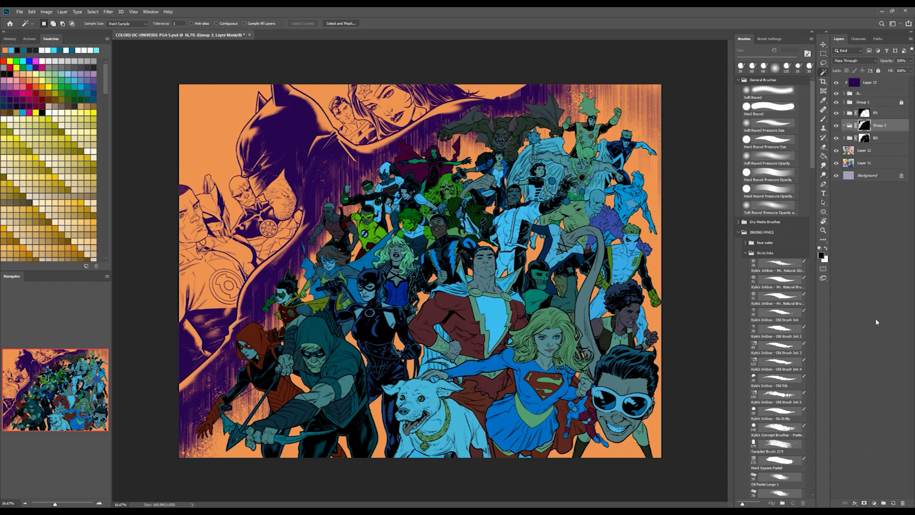
Step: Add a new layer inside the new masked group and fill it with a swatch color
{"action": "left_click", "coordinate": [894, 504]}
{"action": "key", "text": "g"}
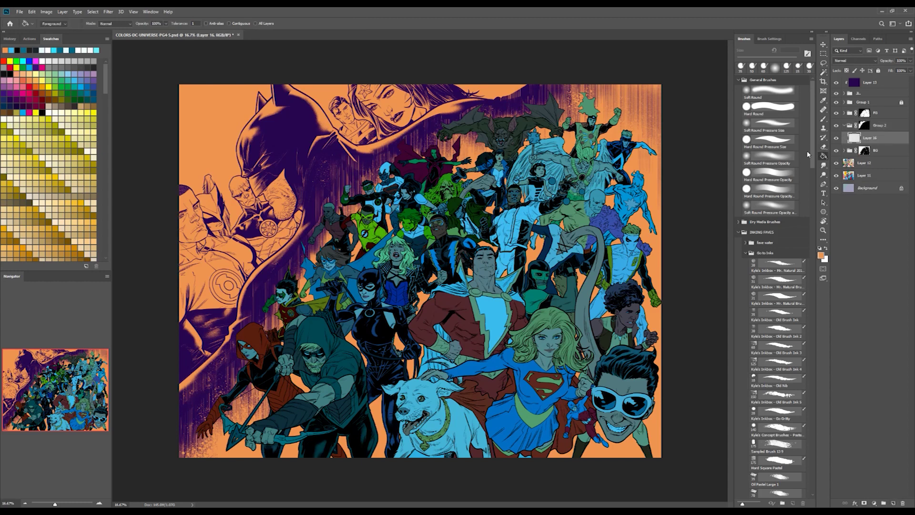
{"action": "left_click", "coordinate": [86, 71]}
{"action": "key", "text": "alt+BackSpace"}
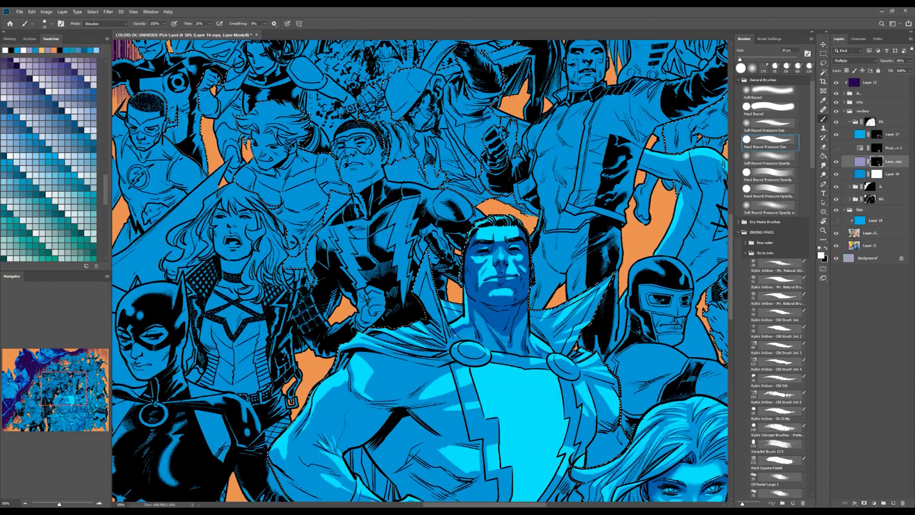
Step: Refine the shadows and highlights on Shazam using the masks of Layer 14 copy and Layer 17
{"action": "key", "text": "bracketright"}
{"action": "key", "text": "bracketright"}
{"action": "key", "text": "bracketright"}
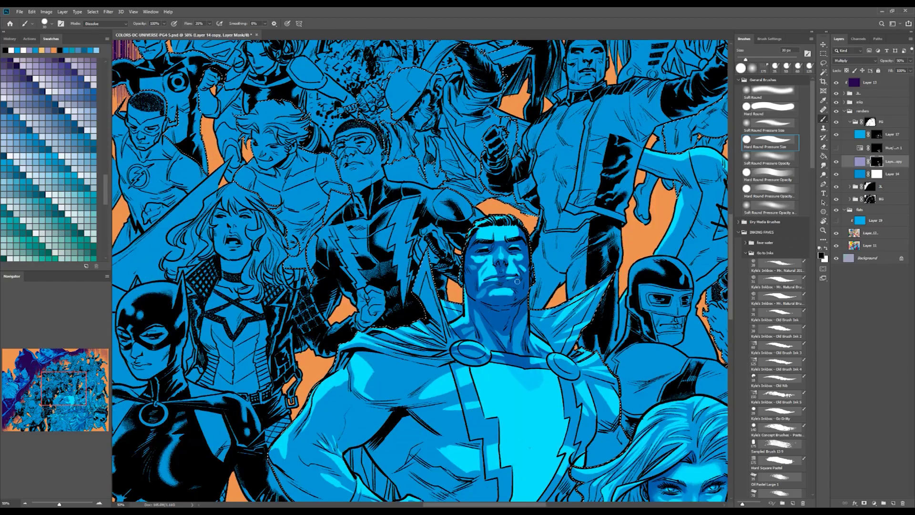
{"action": "scroll", "coordinate": [49, 160], "scroll_direction": "up", "scroll_amount": 10}
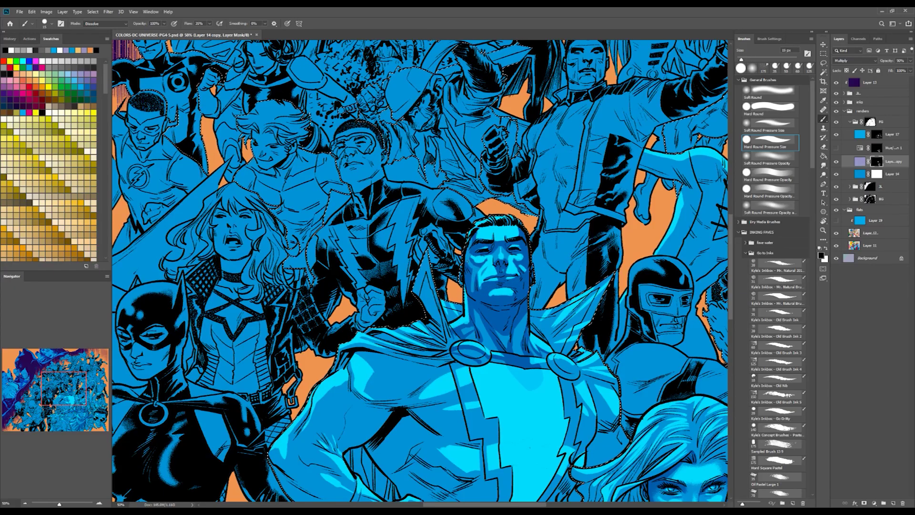
{"action": "key", "text": "x"}
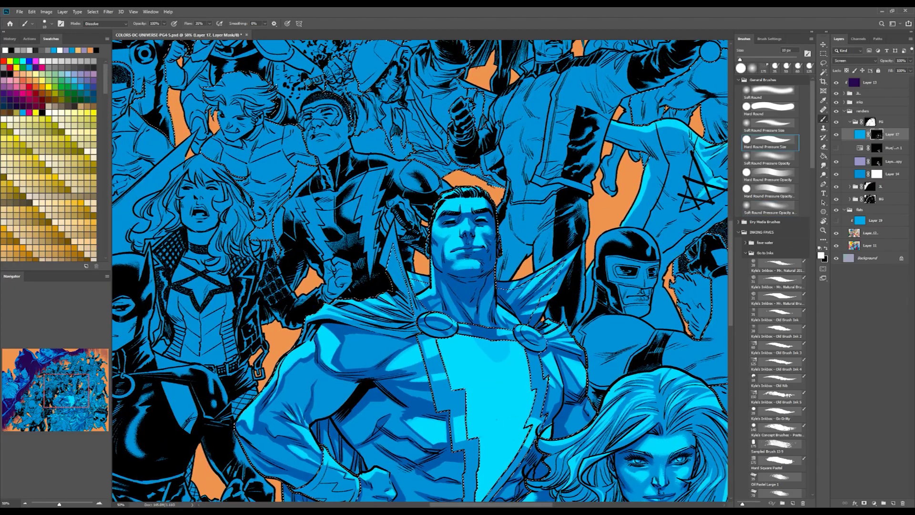
{"action": "key", "text": "ctrl+plus"}
{"action": "left_click", "coordinate": [752, 68]}
{"action": "key", "text": "x"}
{"action": "key", "text": "x"}
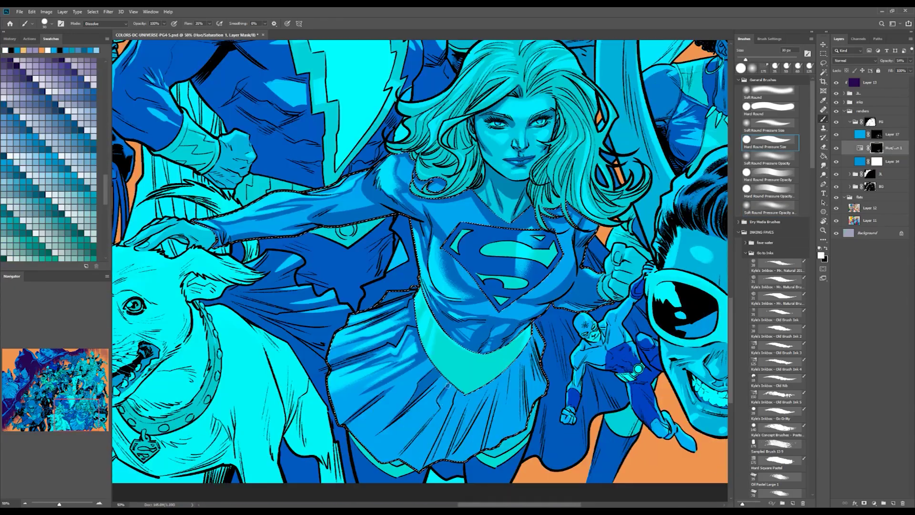
Step: Paint soft shading on Supergirl's costume on the Hue/Saturation 1 mask with a Soft Round Pressure Opacity brush
{"action": "mouse_move", "coordinate": [447, 385]}
{"action": "left_mouse_down"}
{"action": "mouse_move", "coordinate": [444, 409]}
{"action": "mouse_move", "coordinate": [444, 355]}
{"action": "mouse_move", "coordinate": [444, 409]}
{"action": "left_mouse_up"}
{"action": "key", "text": "period"}
{"action": "key", "text": "period"}
{"action": "key", "text": "period"}
{"action": "key", "text": "period"}
{"action": "left_click_drag", "start_coordinate": [541, 322], "coordinate": [505, 373]}
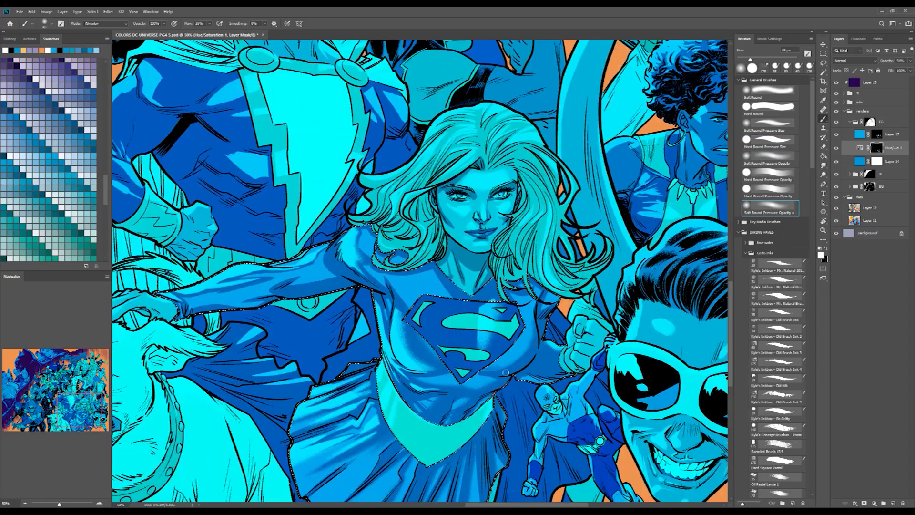
{"action": "left_click_drag", "start_coordinate": [385, 279], "coordinate": [386, 315]}
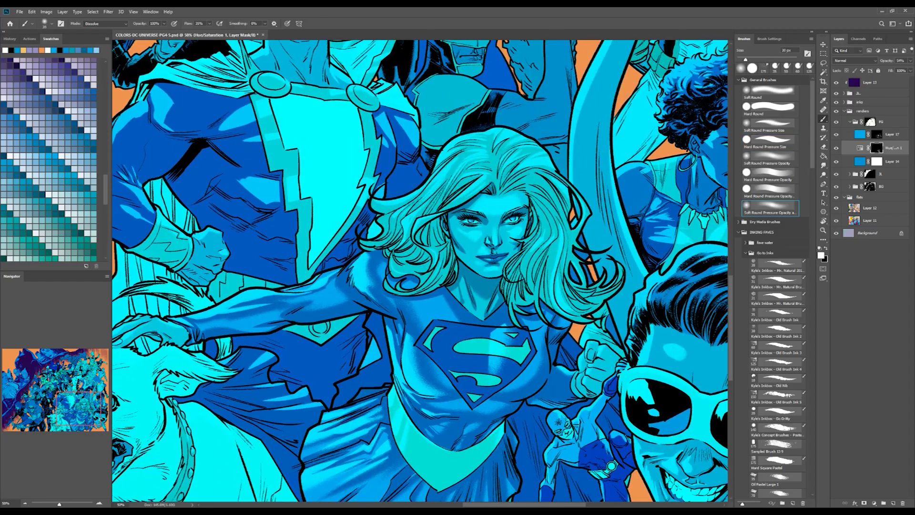
Step: Select a flat color area of Supergirl on Layer 12, return to the Hue/Saturation 1 mask with the Brush tool, and save the file
{"action": "key", "text": "ctrl+plus"}
{"action": "left_click_drag", "start_coordinate": [500, 169], "coordinate": [454, 290]}
{"action": "key", "text": "w"}
{"action": "left_click", "coordinate": [869, 208]}
{"action": "left_click", "coordinate": [454, 310]}
{"action": "left_click", "coordinate": [889, 147]}
{"action": "key", "text": "ctrl+minus"}
{"action": "key", "text": "ctrl+minus"}
{"action": "key", "text": "b"}
{"action": "key", "text": "ctrl+s"}
{"action": "left_click", "coordinate": [836, 162]}
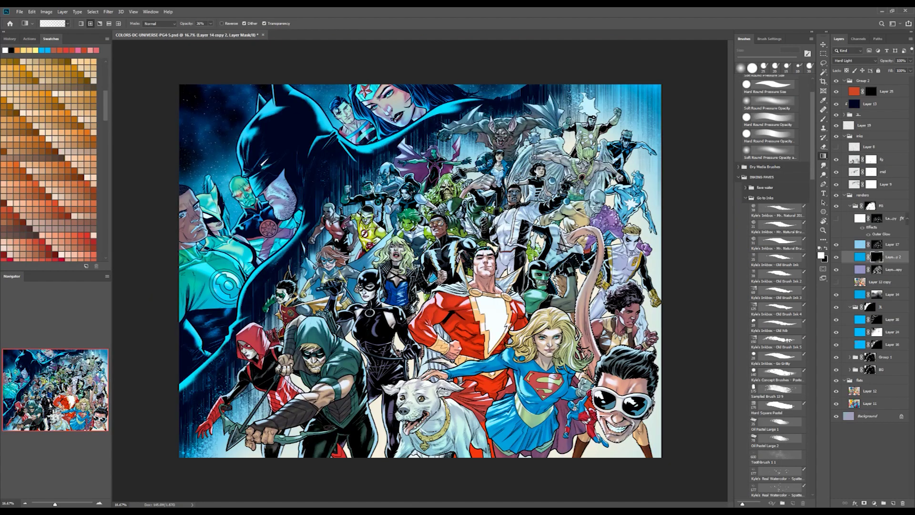
Step: Select a flat area along the page's lower edge on Layer 11 and draw an upward gradient there on Layer 14 copy 2's mask
{"action": "key", "text": "x"}
{"action": "key", "text": "x"}
{"action": "left_click", "coordinate": [868, 403]}
{"action": "key", "text": "w"}
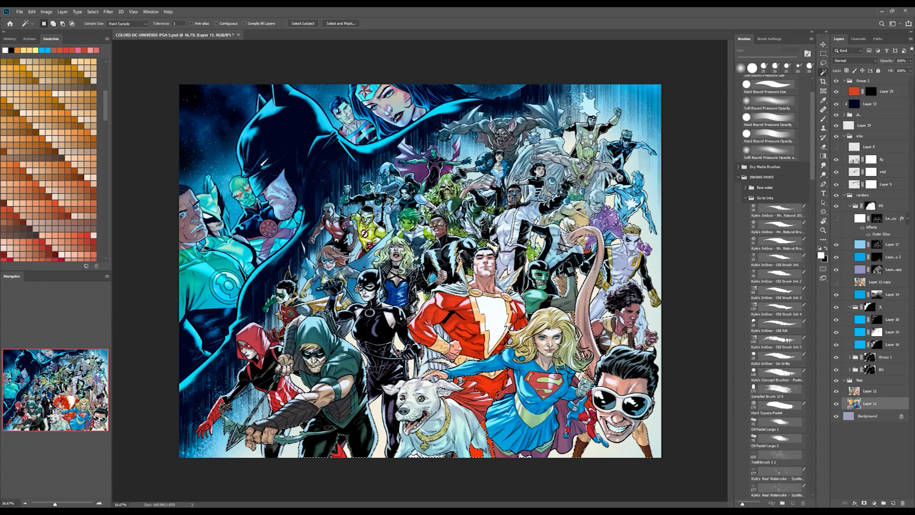
{"action": "key", "text": "g"}
{"action": "left_click", "coordinate": [859, 258]}
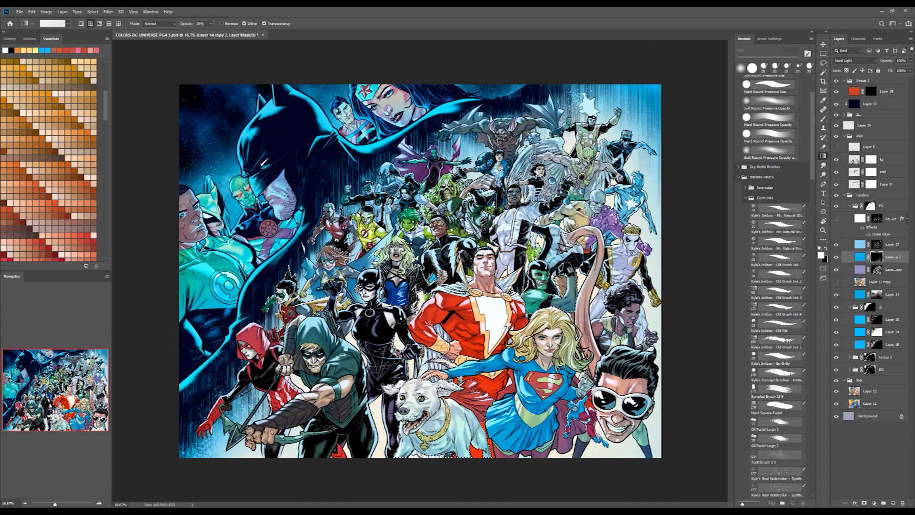
{"action": "left_click_drag", "start_coordinate": [353, 474], "coordinate": [346, 427]}
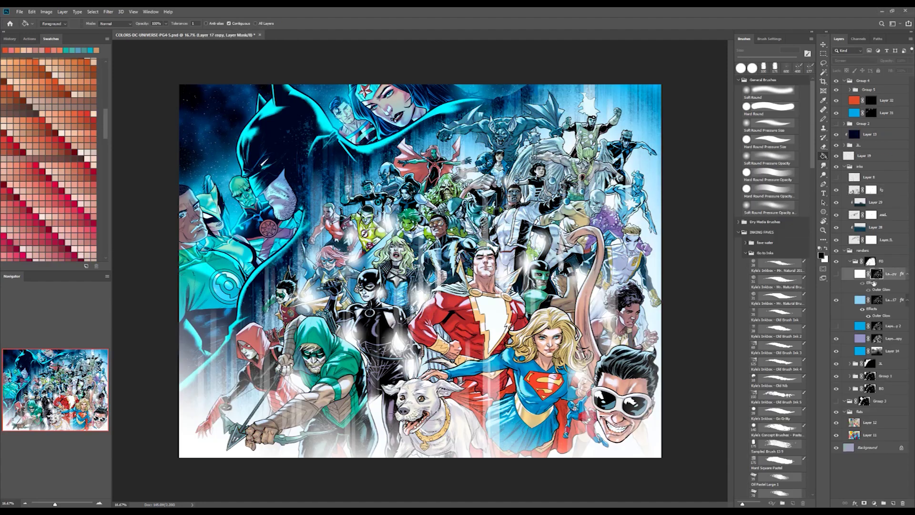
Step: Fill the selected highlight areas with white on the mask of the orange Layer 32 and clear the selection
{"action": "left_click", "coordinate": [871, 101]}
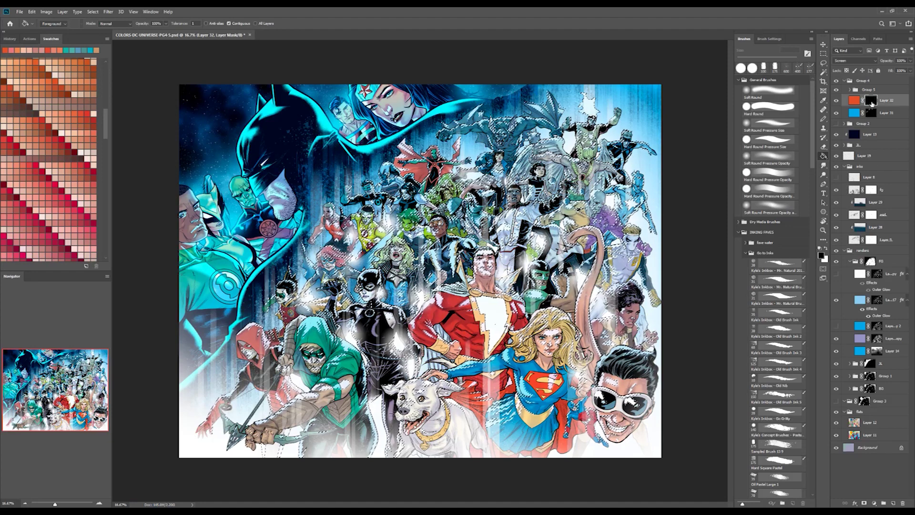
{"action": "key", "text": "ctrl+BackSpace"}
{"action": "key", "text": "ctrl+d"}
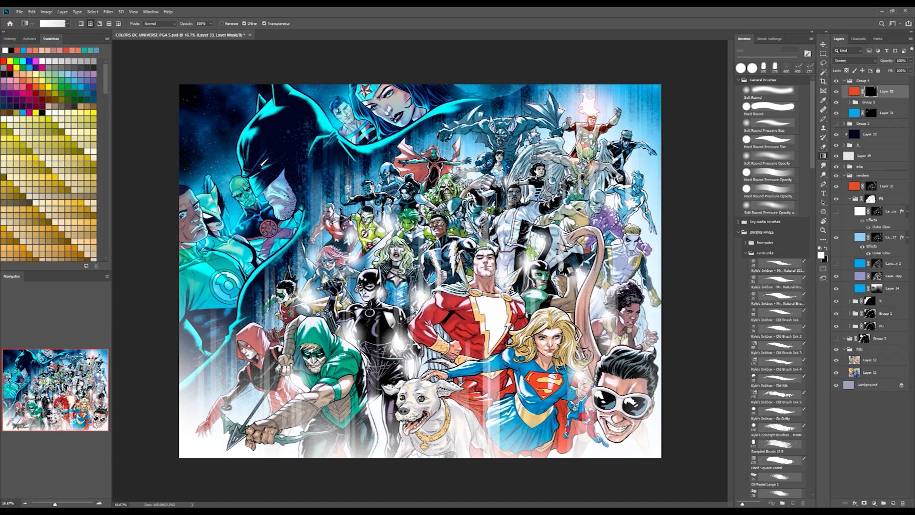
Step: Add orange radial gradient glows over the bright spots around the heroes on Layer 33's mask and on a duplicate of that layer
{"action": "left_click_drag", "start_coordinate": [398, 343], "coordinate": [431, 362]}
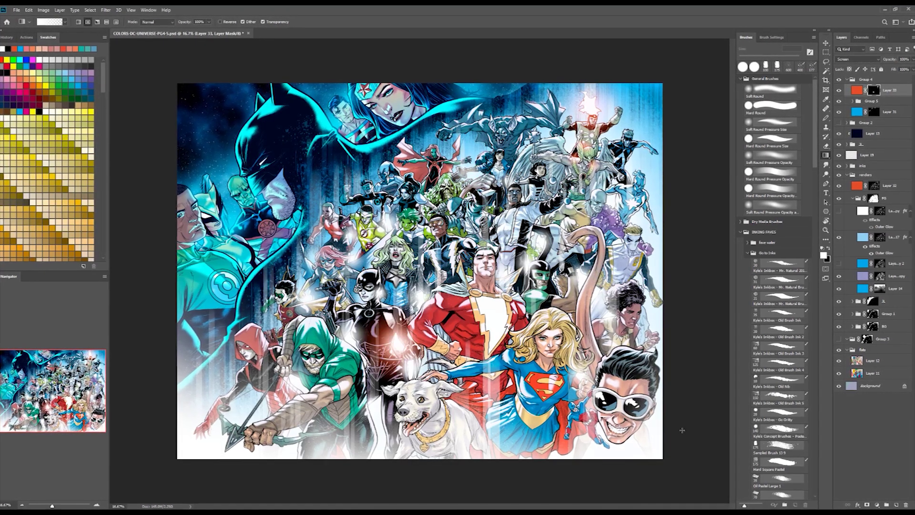
{"action": "key", "text": "ctrl+j"}
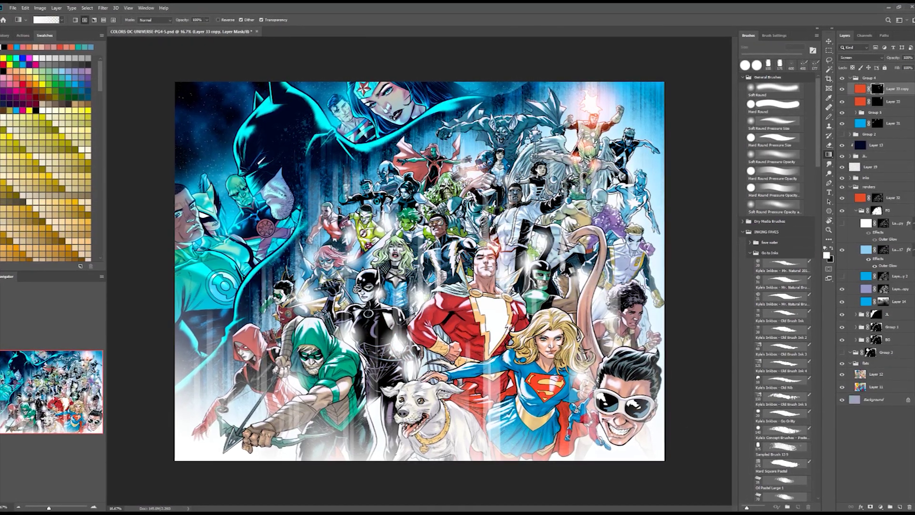
{"action": "left_click_drag", "start_coordinate": [625, 200], "coordinate": [646, 215]}
{"action": "left_click_drag", "start_coordinate": [548, 260], "coordinate": [571, 283]}
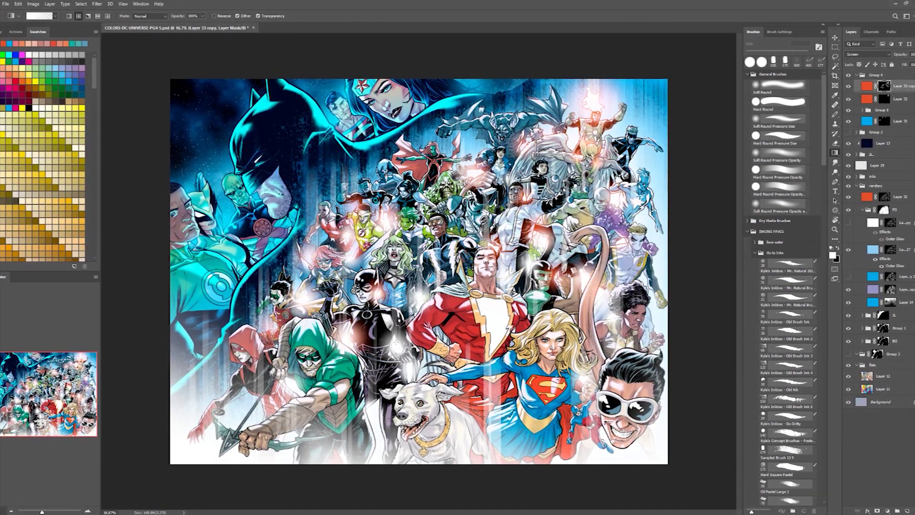
{"action": "left_click_drag", "start_coordinate": [396, 342], "coordinate": [413, 367]}
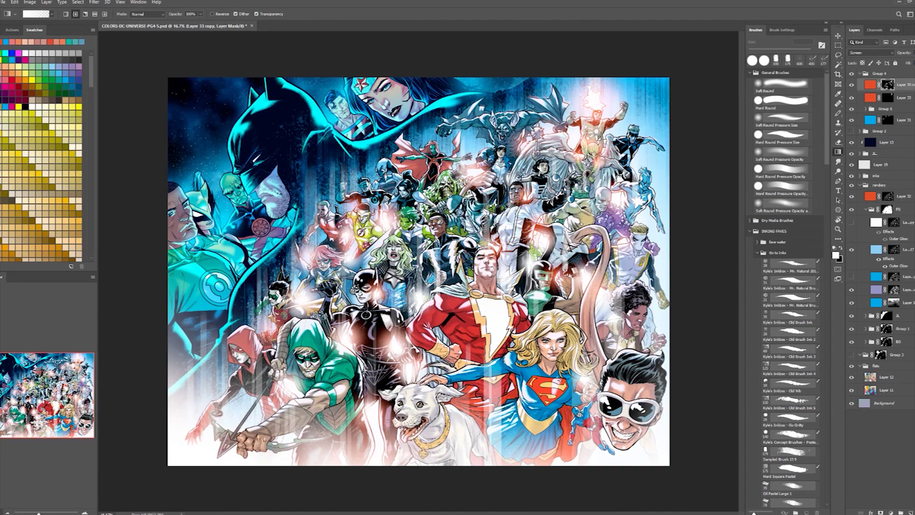